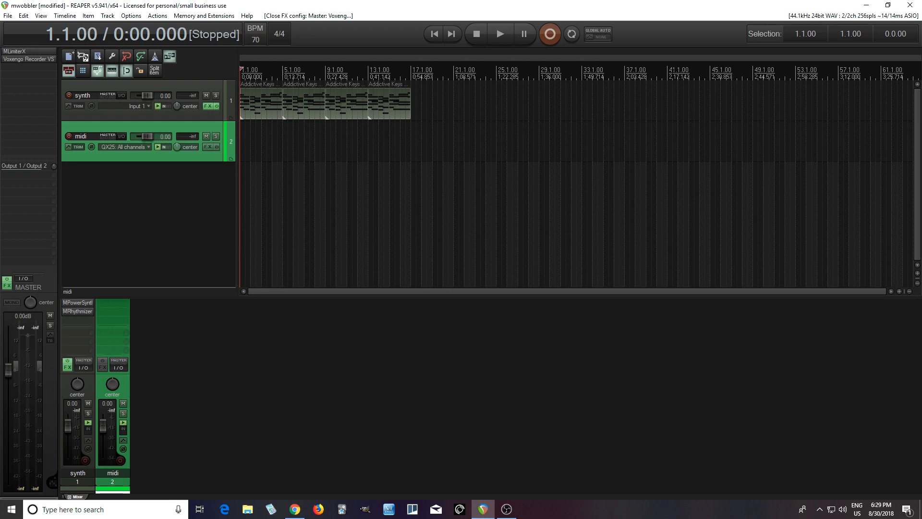
# Step: Open MRhythmizer on the synth track and look through its time, volume and filter sequence banks
pyautogui.click(79, 311)
pyautogui.moveTo(509, 126); pyautogui.dragTo(479, 100)
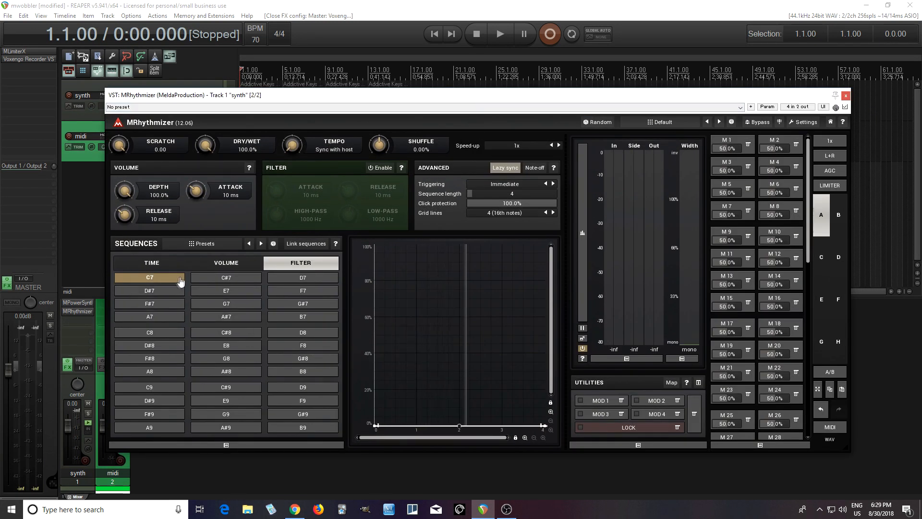
pyautogui.click(154, 263)
pyautogui.click(225, 263)
pyautogui.click(277, 263)
pyautogui.click(162, 263)
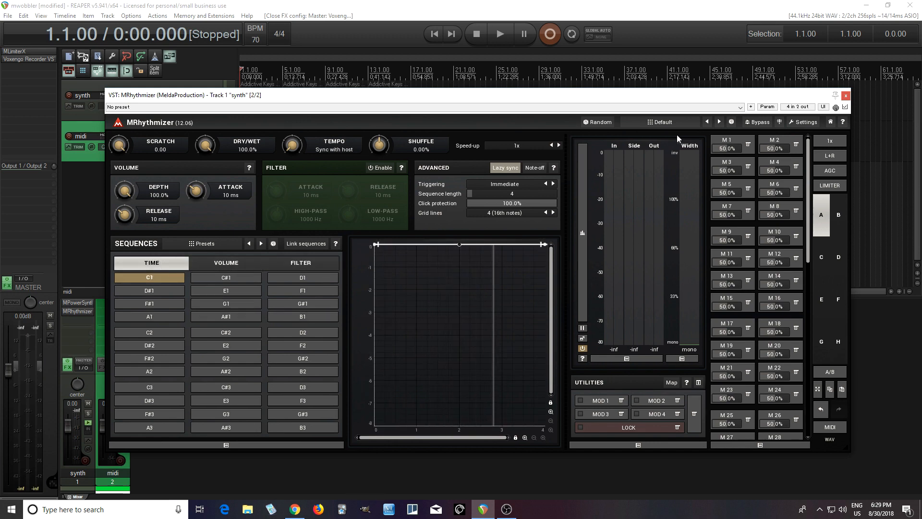
# Step: Load the MRhythmizer preset "General (try enabling a modulator)" and close the preset browser
pyautogui.click(665, 124)
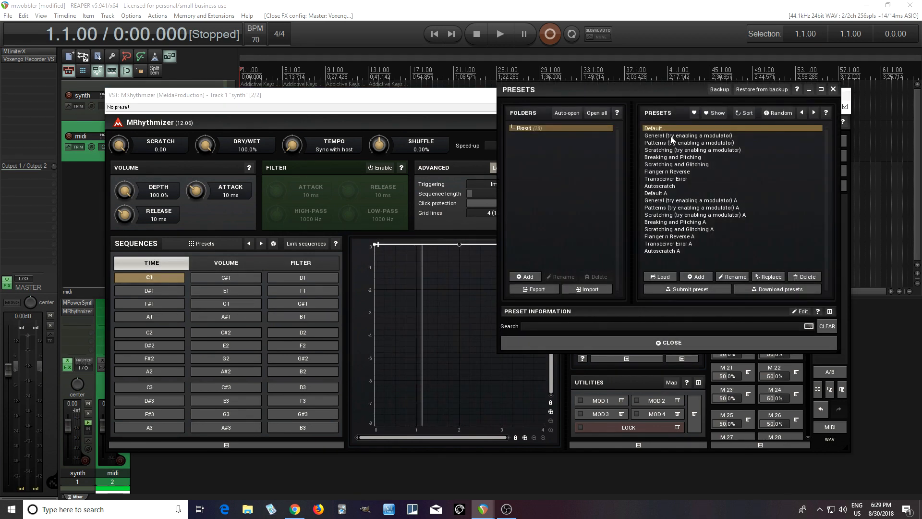
pyautogui.click(671, 137)
pyautogui.click(644, 343)
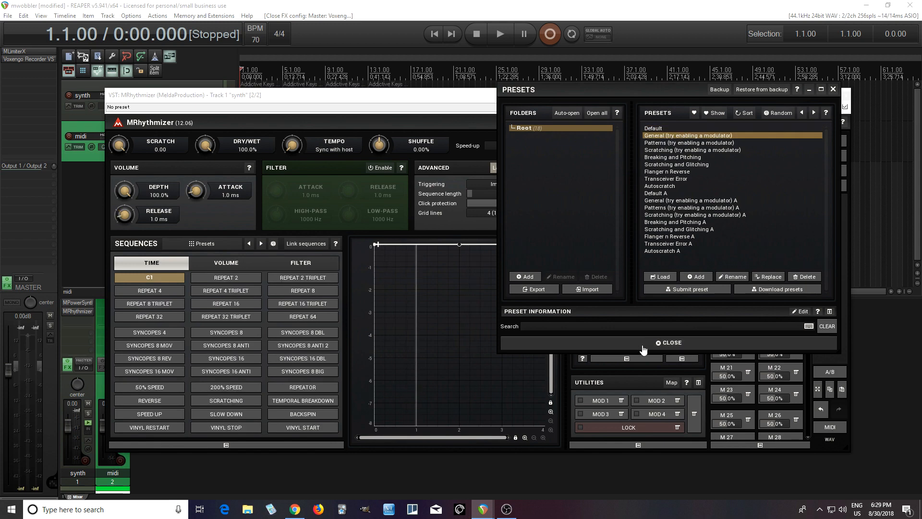
# Step: Try several repeat and syncopation patterns in the time bank, ending on Syncopes 8
pyautogui.click(224, 279)
pyautogui.click(276, 301)
pyautogui.click(290, 317)
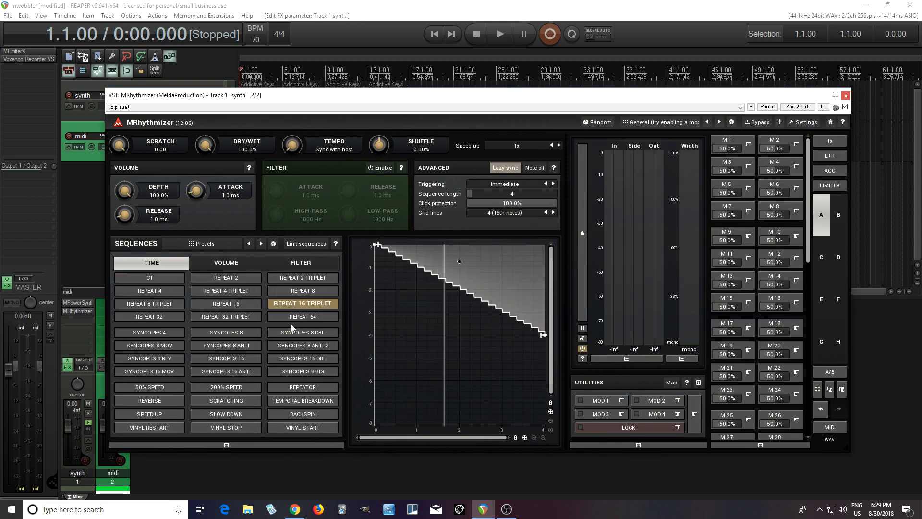
pyautogui.click(294, 332)
pyautogui.click(297, 364)
pyautogui.click(231, 359)
pyautogui.click(225, 333)
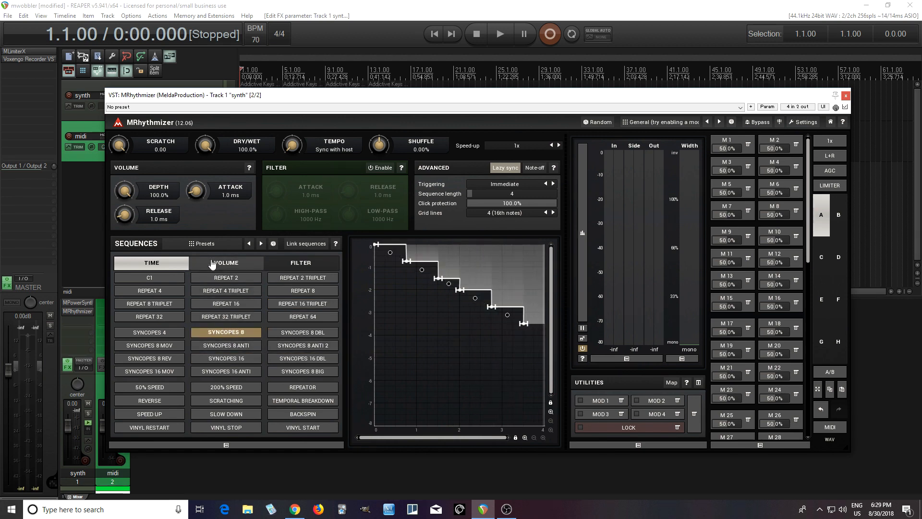
# Step: Compare the preset's volume and filter sequence banks with its time bank
pyautogui.click(213, 264)
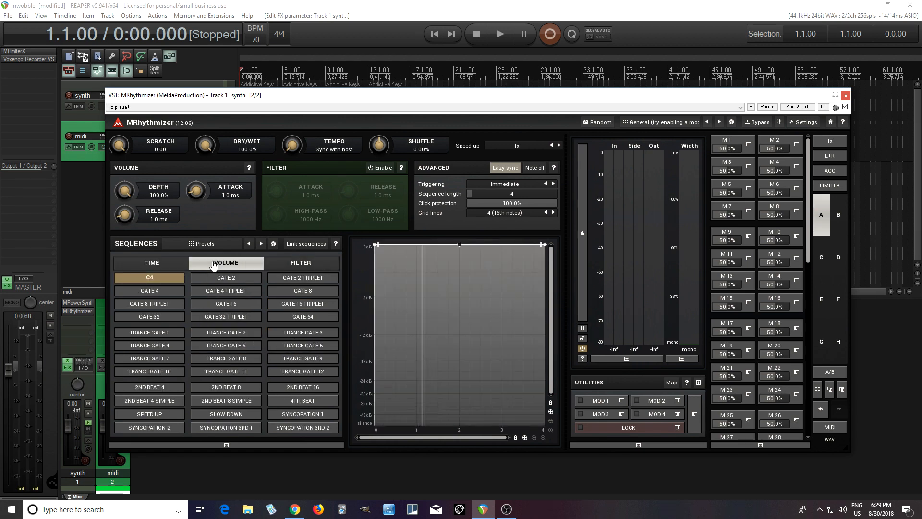
pyautogui.click(152, 263)
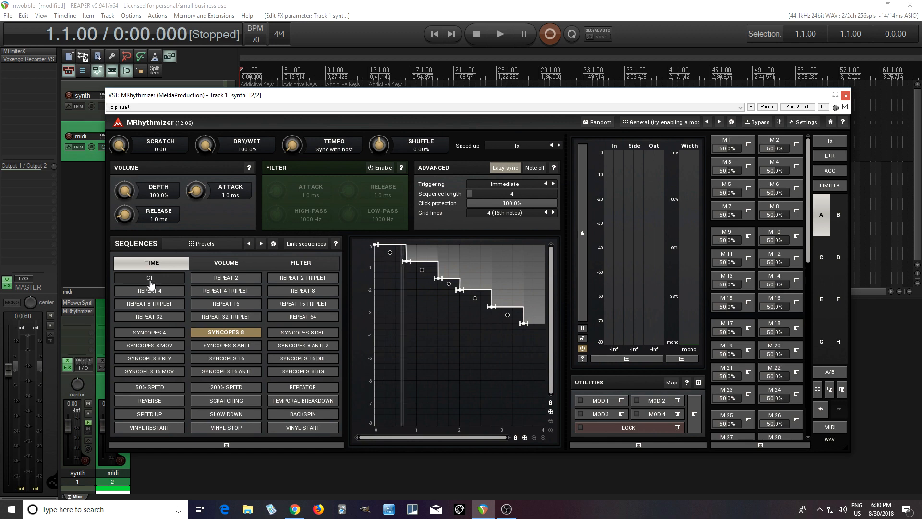
pyautogui.click(225, 263)
pyautogui.click(281, 264)
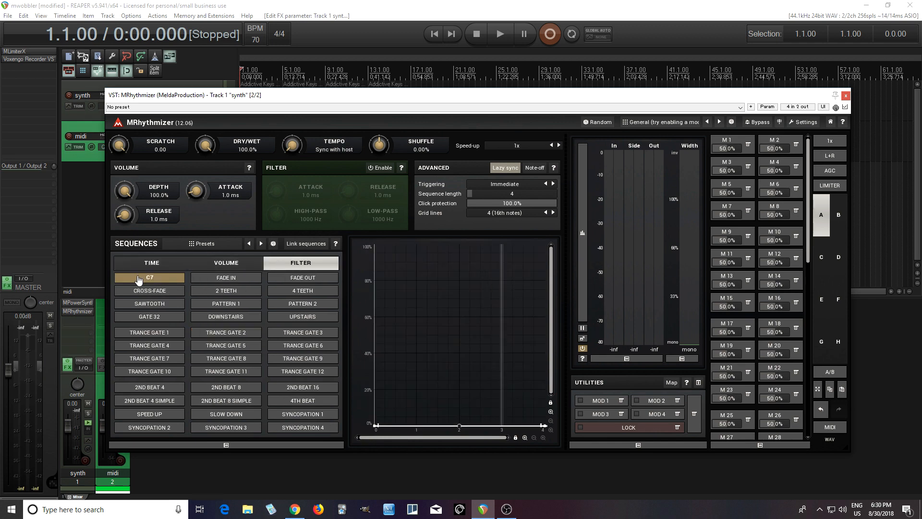
# Step: Move the MRhythmizer window clear of the synth clips and play the project briefly to hear the sound
pyautogui.moveTo(480, 94); pyautogui.dragTo(463, 147)
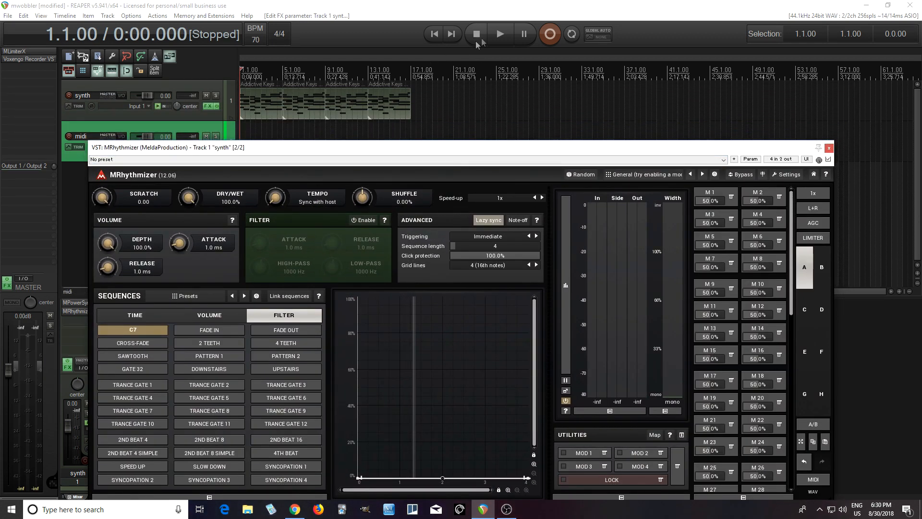
pyautogui.click(500, 30)
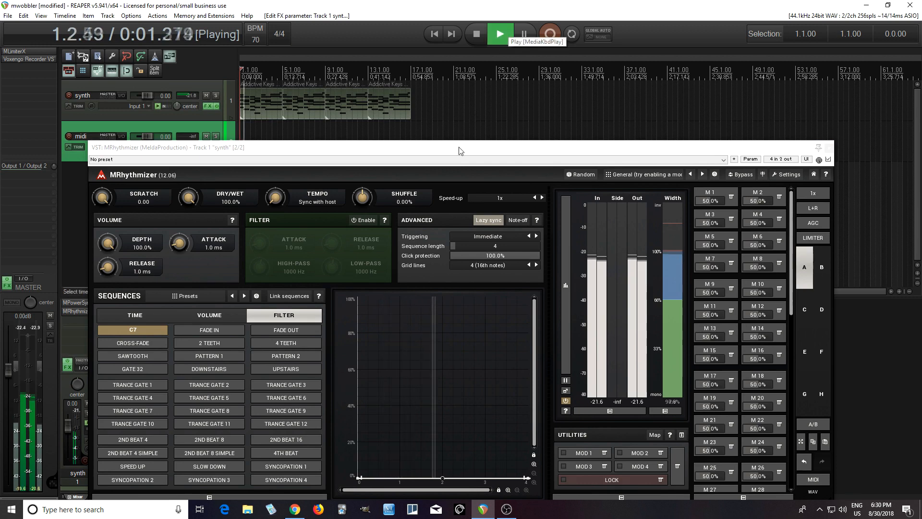
pyautogui.click(478, 39)
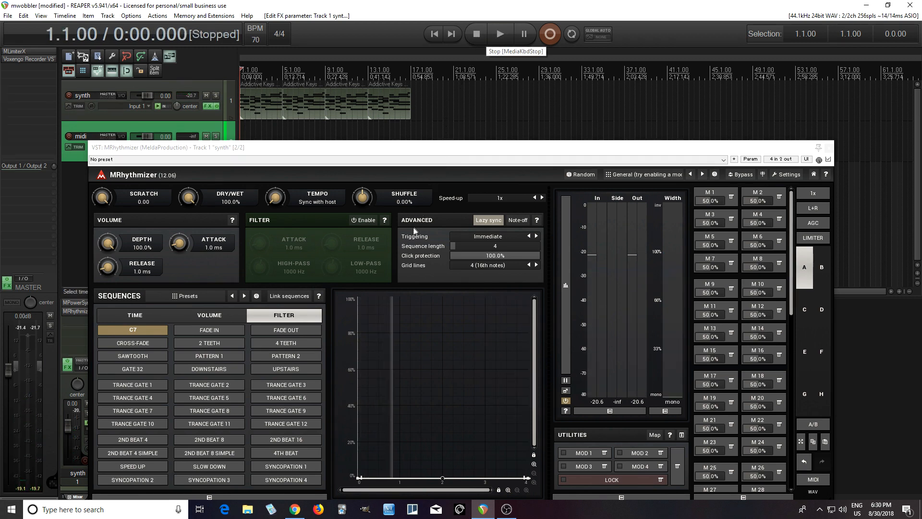
# Step: Select the Gate 16 volume sequence and audition it with a short playback
pyautogui.click(209, 314)
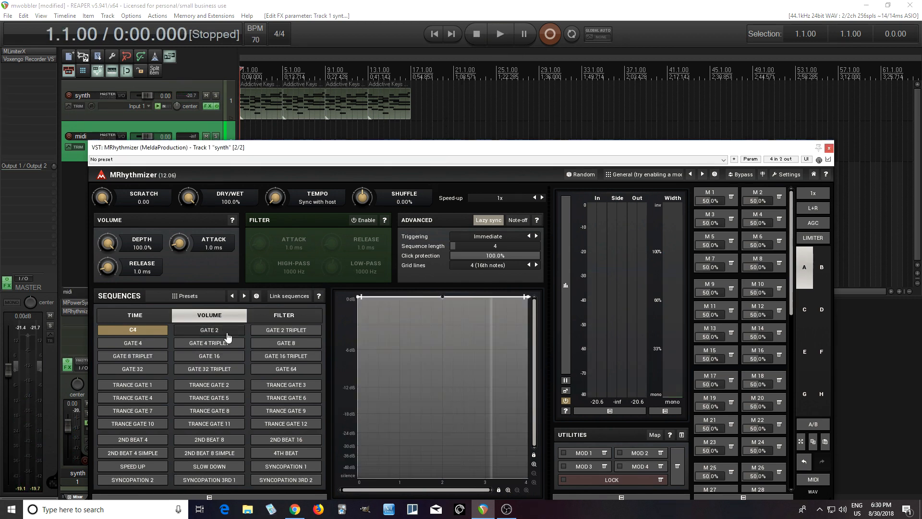
pyautogui.click(216, 358)
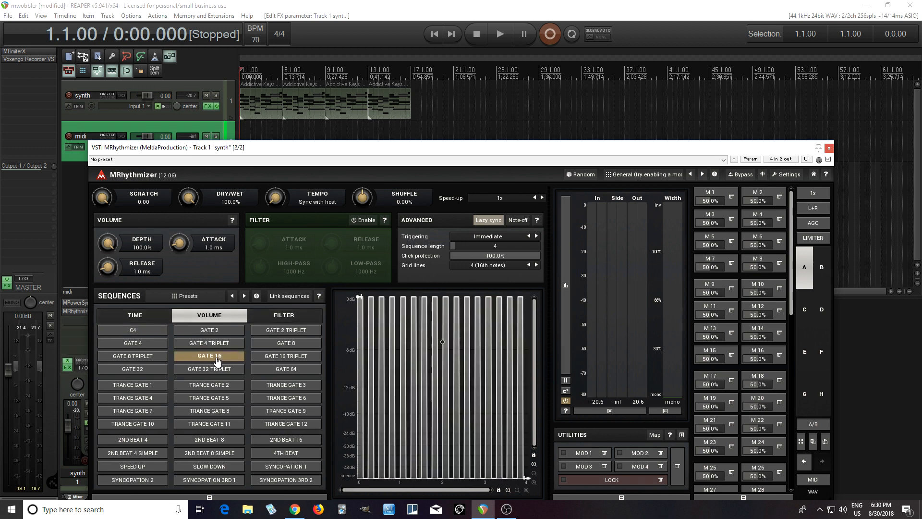
pyautogui.click(498, 35)
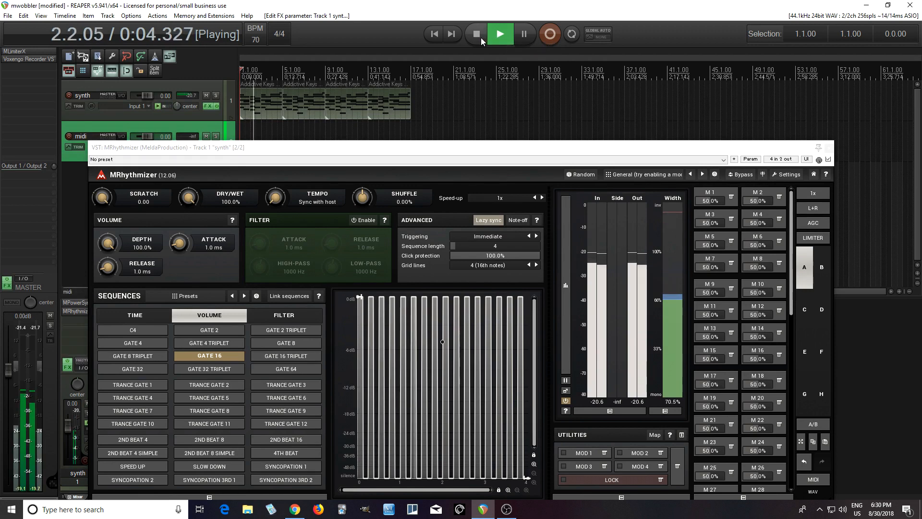
pyautogui.click(479, 38)
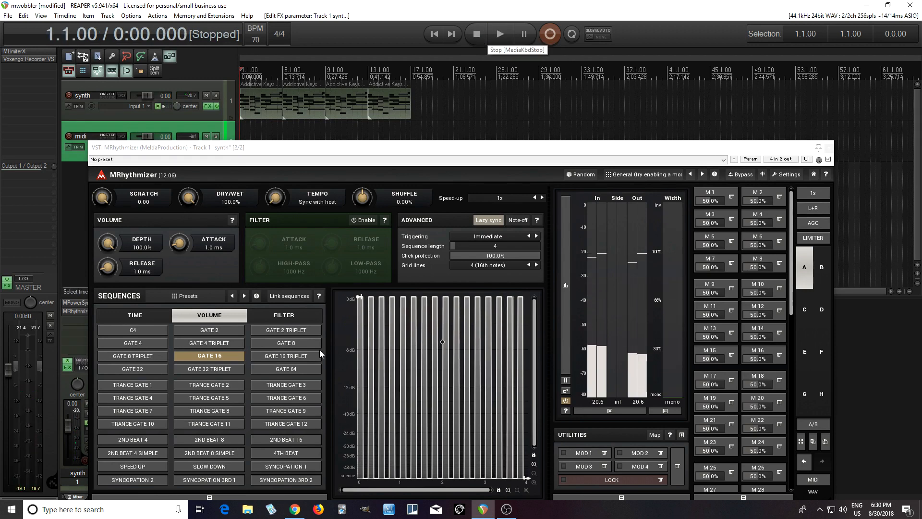
# Step: Switch the volume sequence to Gate 16 Triplet and audition it with a short playback
pyautogui.click(298, 357)
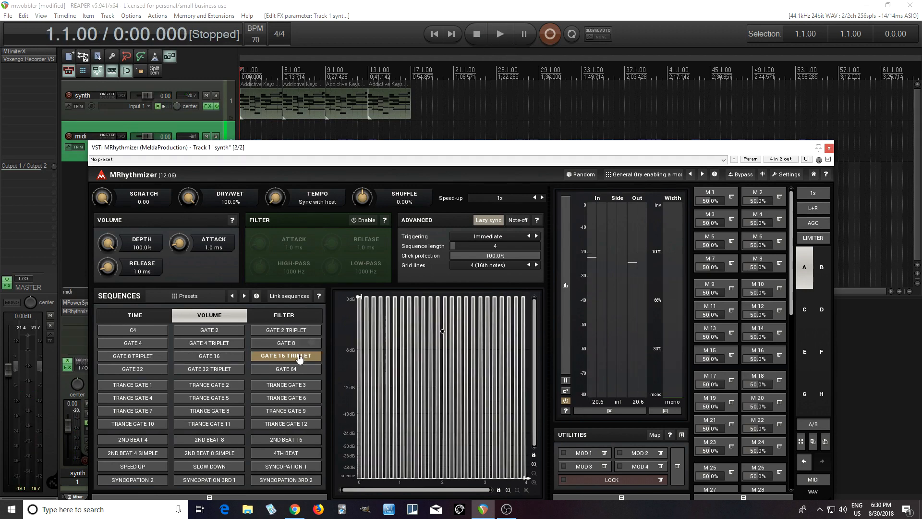
pyautogui.click(497, 36)
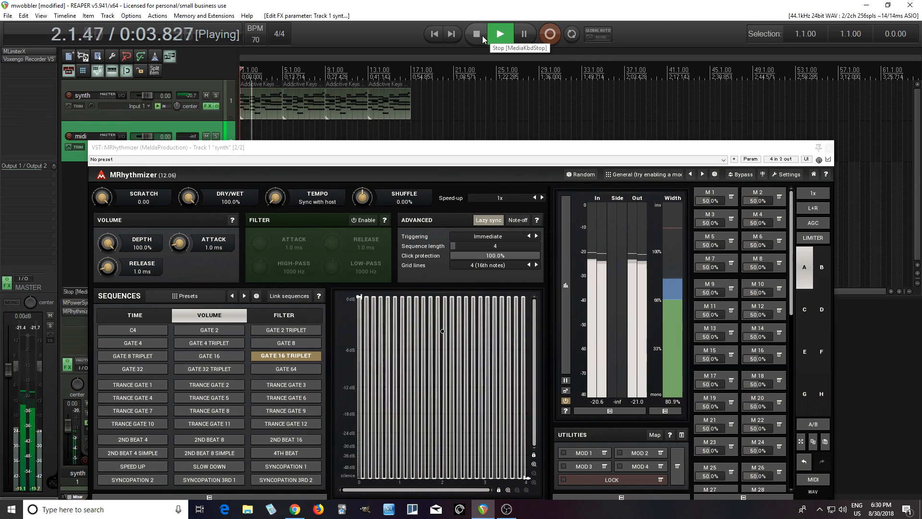
pyautogui.click(482, 35)
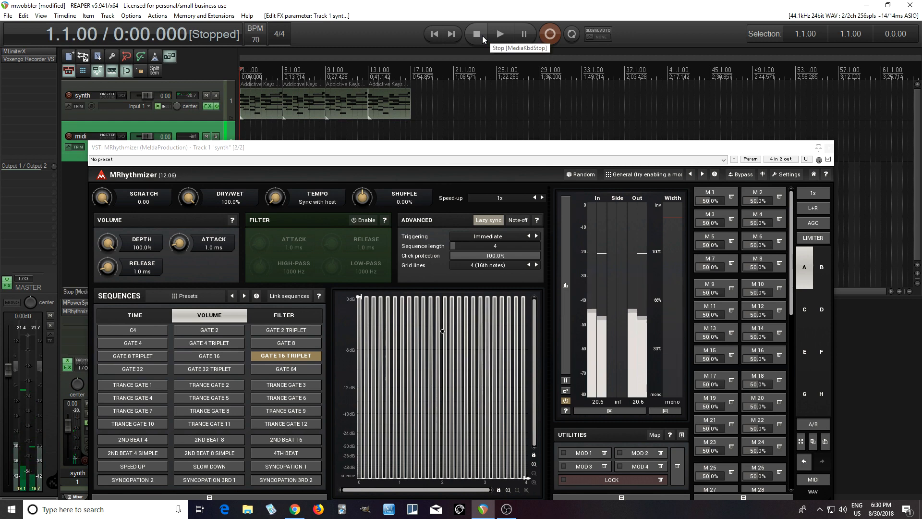
# Step: Preview Trance Gate 6, switch the volume sequence to Trance Gate 8 and audition it with a short playback
pyautogui.click(294, 399)
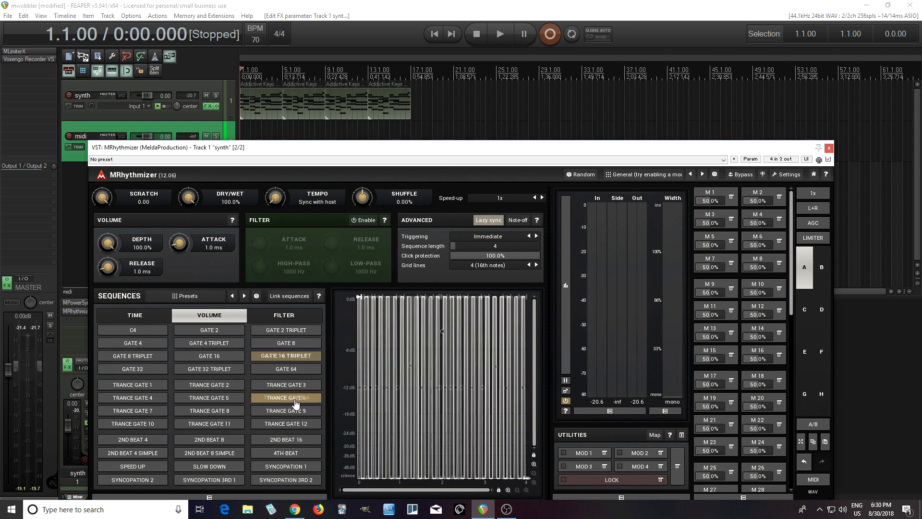
pyautogui.click(237, 413)
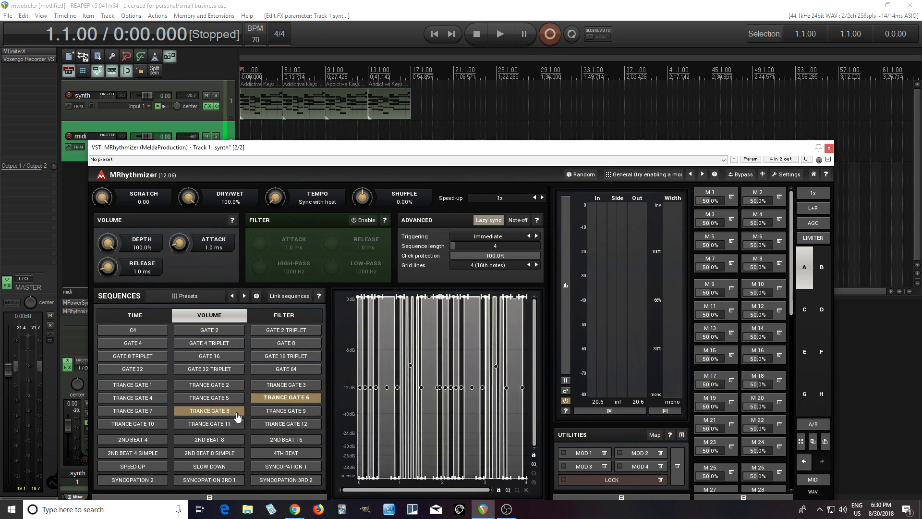
pyautogui.click(499, 33)
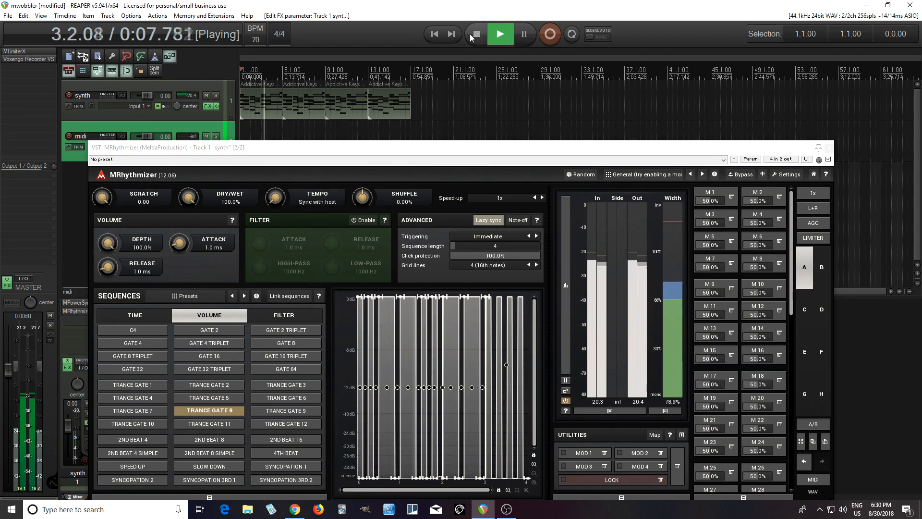
pyautogui.click(476, 33)
# Step: Browse the volume patterns Trance Gate 7 and Trance Gate 10, ending on Trance Gate 2
pyautogui.click(131, 411)
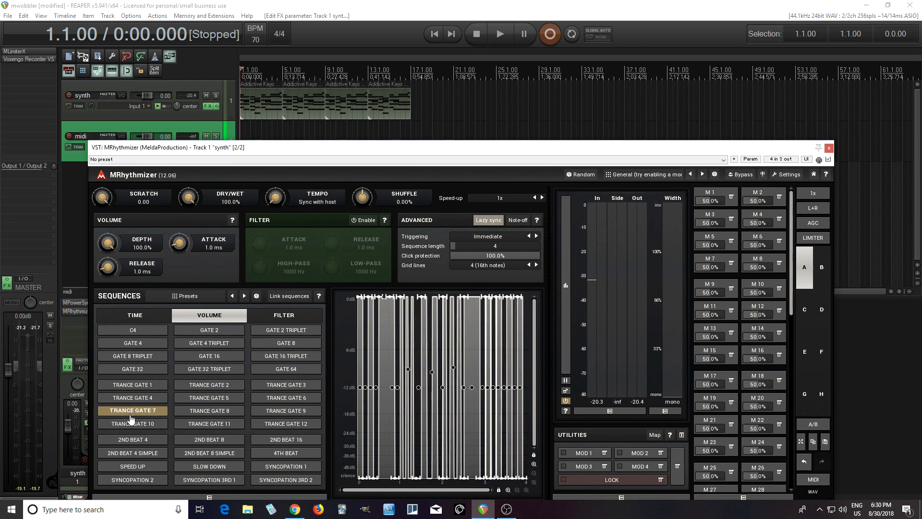
pyautogui.click(133, 423)
pyautogui.click(201, 385)
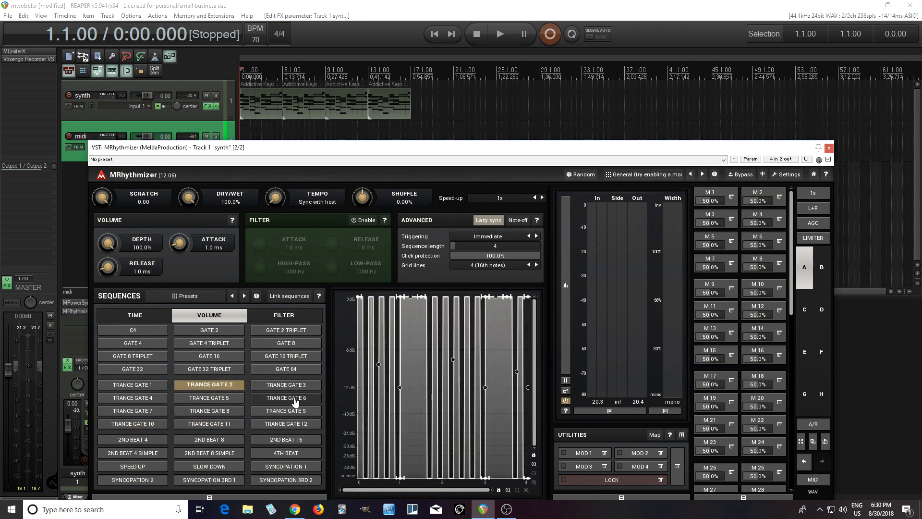
# Step: Examine the properties of all points for the Trance Gate 2 envelope, including its curvature and smoothing options
pyautogui.rightClick(418, 363)
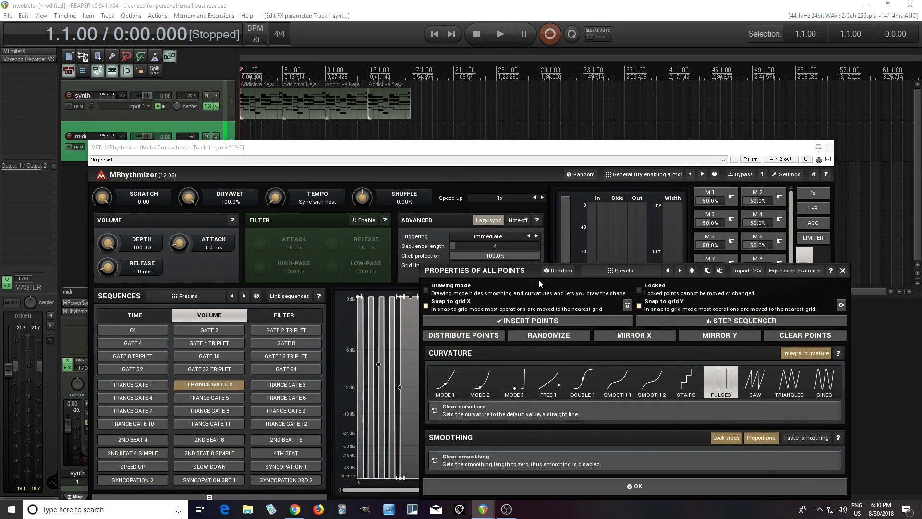
pyautogui.moveTo(500, 269); pyautogui.dragTo(410, 210)
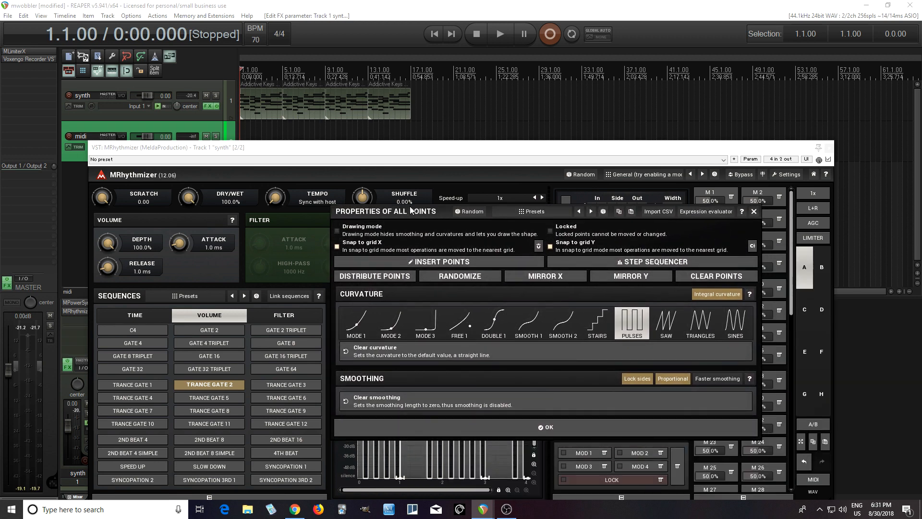
pyautogui.click(517, 430)
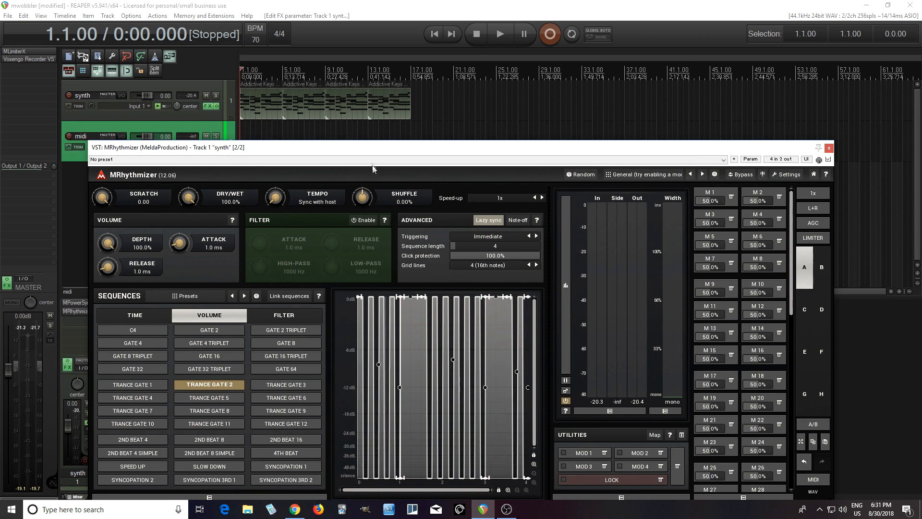
# Step: Reposition the MRhythmizer window so it is fully visible and select the C4 volume sequence
pyautogui.moveTo(390, 147); pyautogui.dragTo(465, 113)
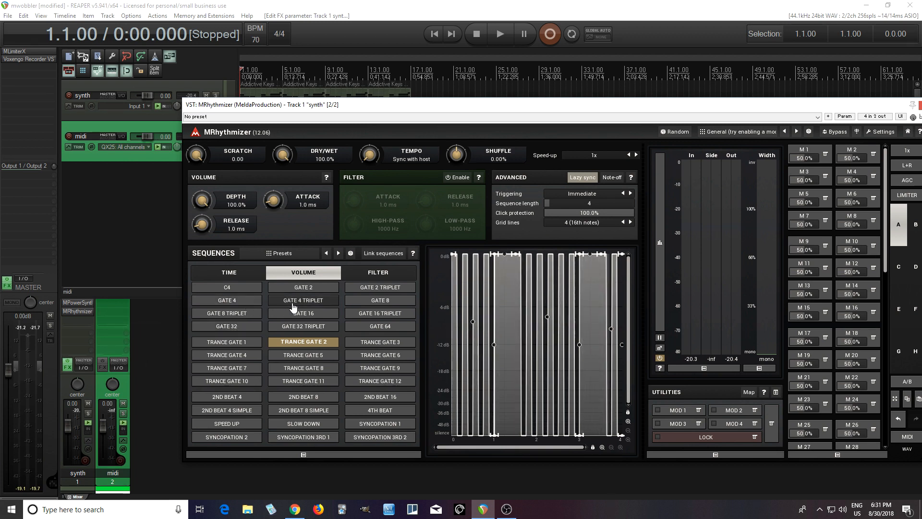
pyautogui.moveTo(425, 109); pyautogui.dragTo(356, 128)
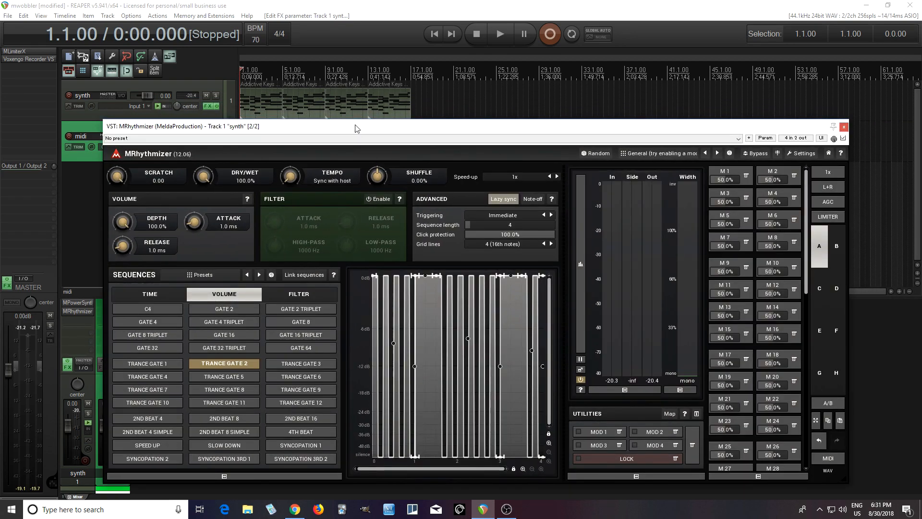
pyautogui.click(148, 308)
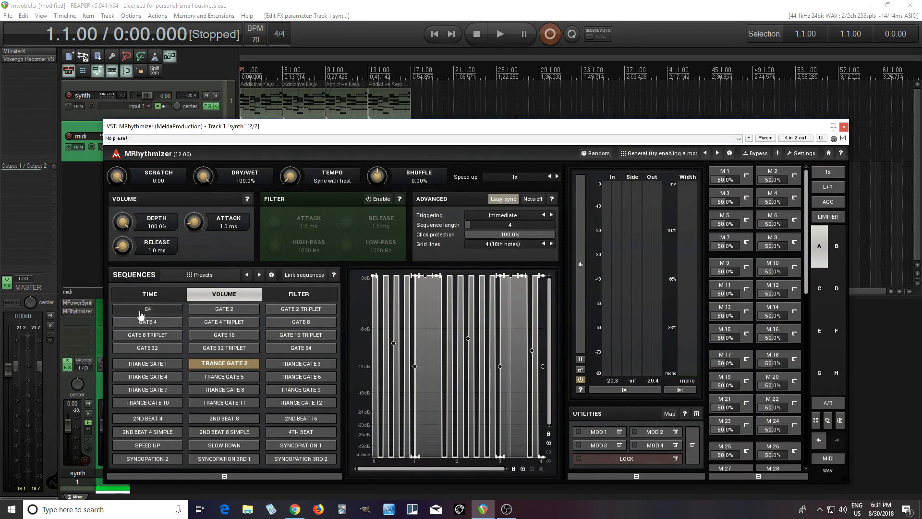
# Step: Clear and learn Modulator 1 on the volume sequence, switching among the gate patterns up to Gate 8 and ending on Gate 4
pyautogui.click(619, 432)
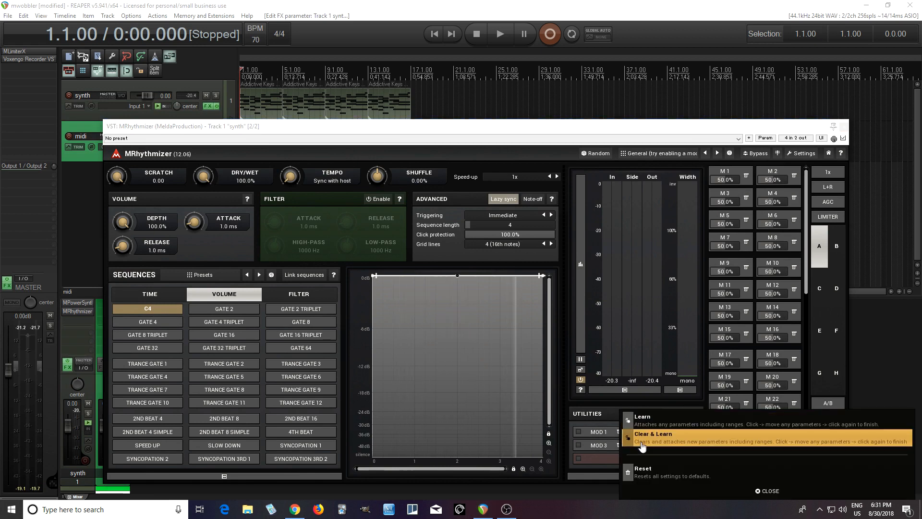
pyautogui.click(643, 434)
pyautogui.click(300, 309)
pyautogui.click(300, 322)
pyautogui.click(224, 321)
pyautogui.click(147, 321)
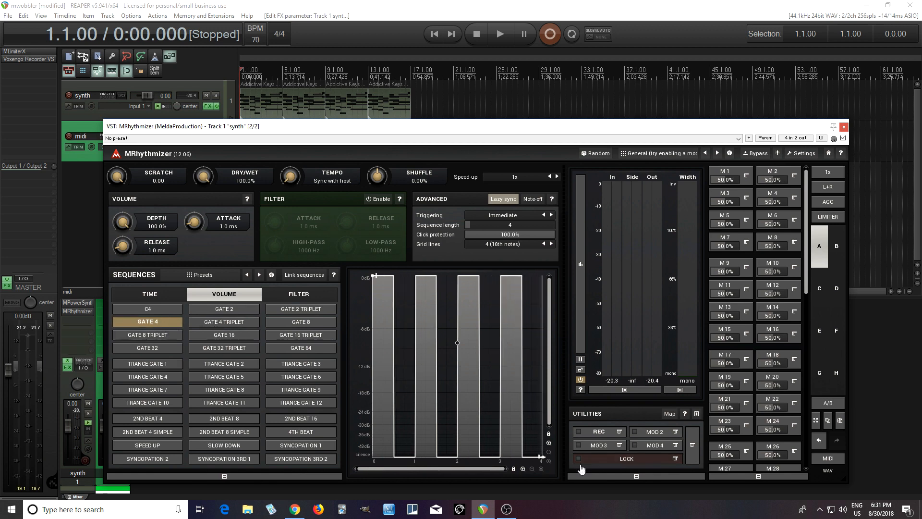
# Step: End the learning, reset Modulator 1's step sequencer amount to 0% for a plain sine shape, and close its settings
pyautogui.click(597, 432)
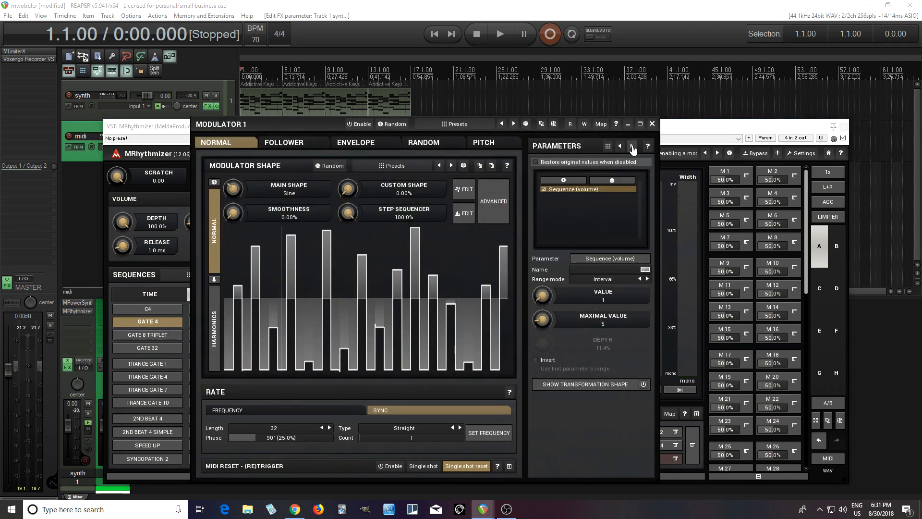
pyautogui.doubleClick(348, 213)
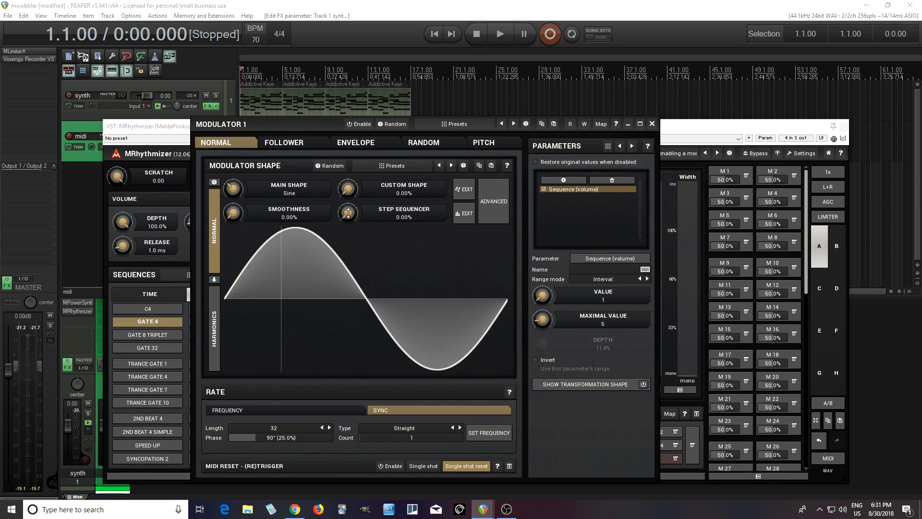
pyautogui.click(651, 124)
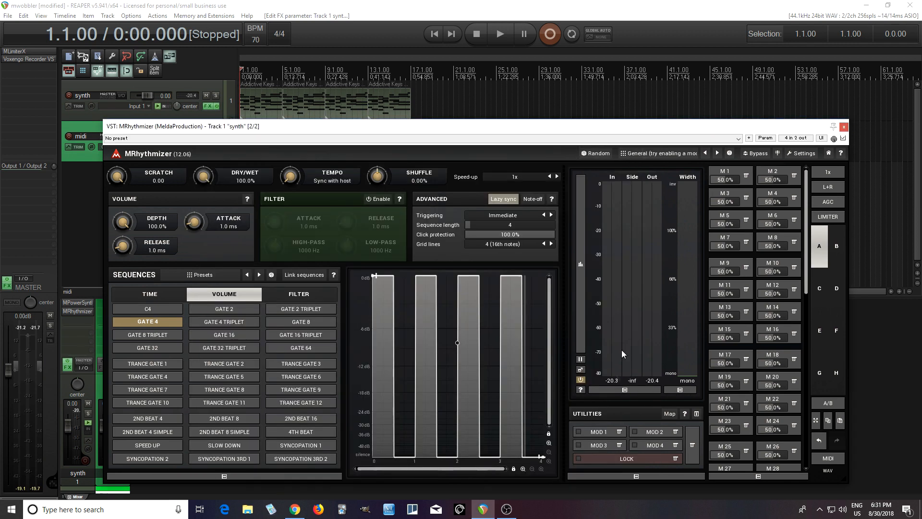
# Step: Set Modulator 1's synced rate length to 1 and close its settings
pyautogui.click(597, 435)
pyautogui.click(477, 36)
pyautogui.click(279, 431)
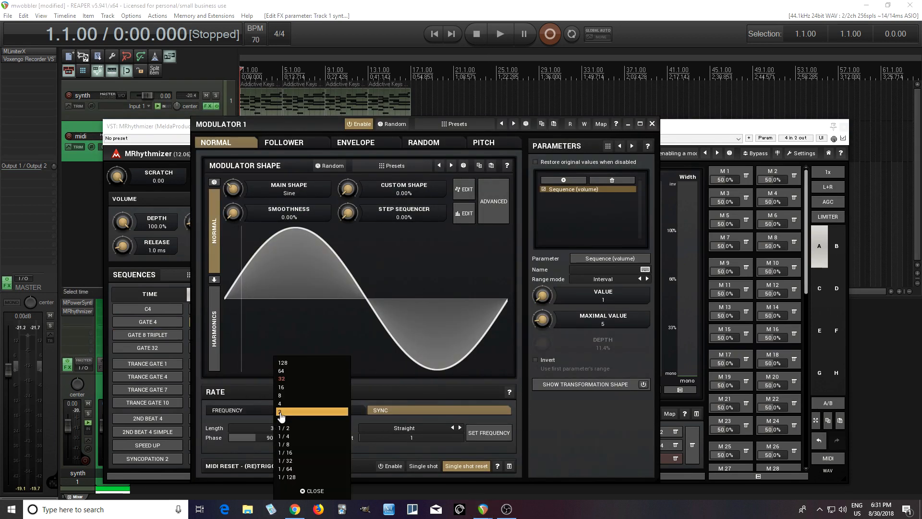
pyautogui.click(294, 421)
pyautogui.click(652, 123)
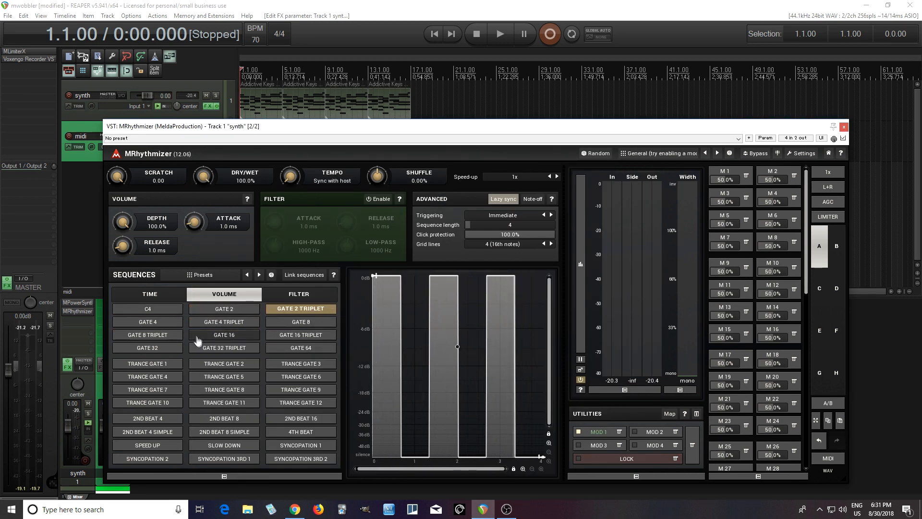
# Step: Disable Modulator 1 and return the volume sequence to C4
pyautogui.click(291, 323)
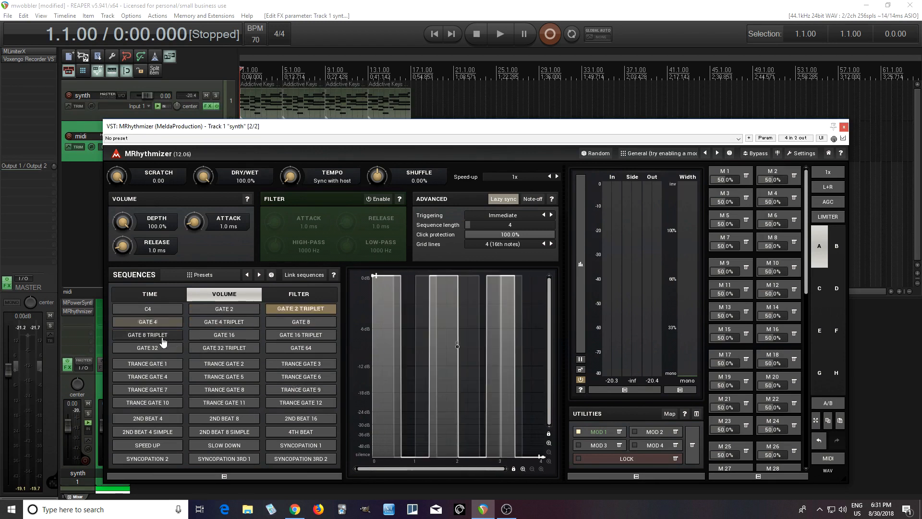
pyautogui.click(591, 432)
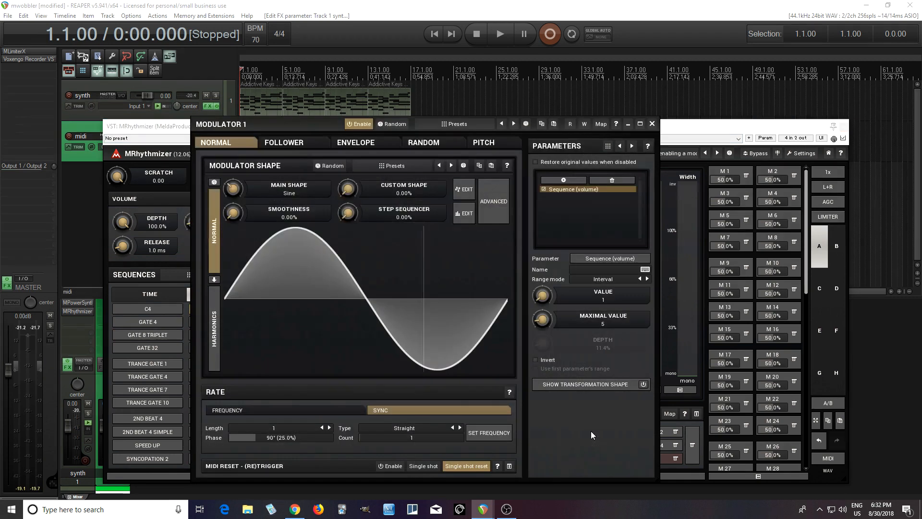
pyautogui.click(652, 124)
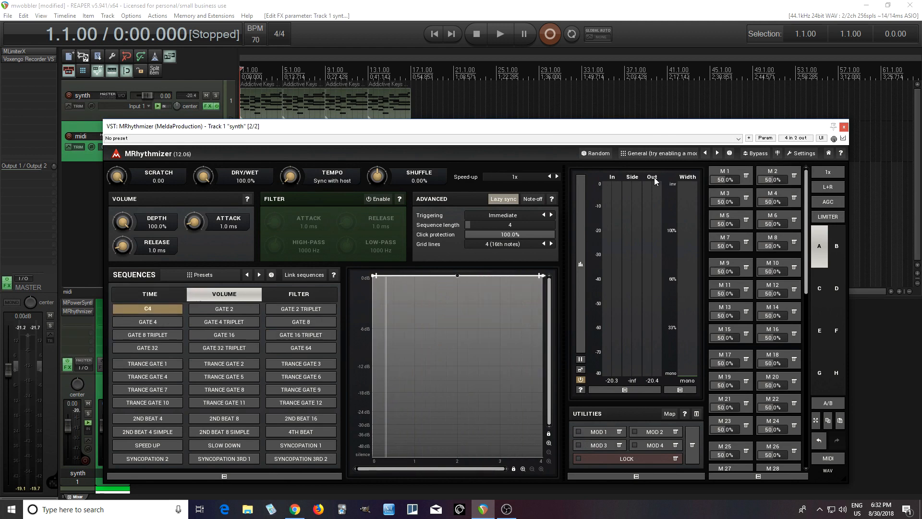
# Step: Name the first multiparameter Seq and look through the time, volume and filter sequence sets, ending on time
pyautogui.click(730, 175)
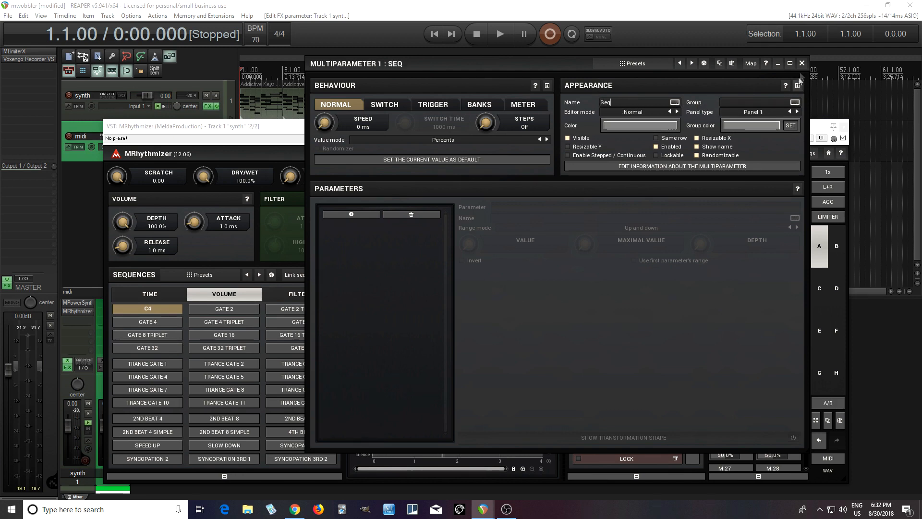
pyautogui.click(802, 64)
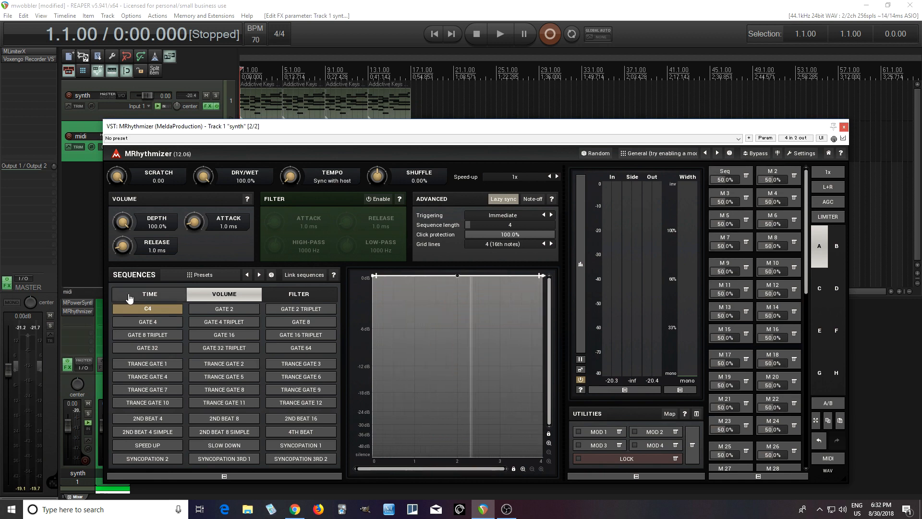
pyautogui.click(128, 298)
pyautogui.click(224, 294)
pyautogui.click(299, 294)
pyautogui.click(224, 294)
pyautogui.click(149, 293)
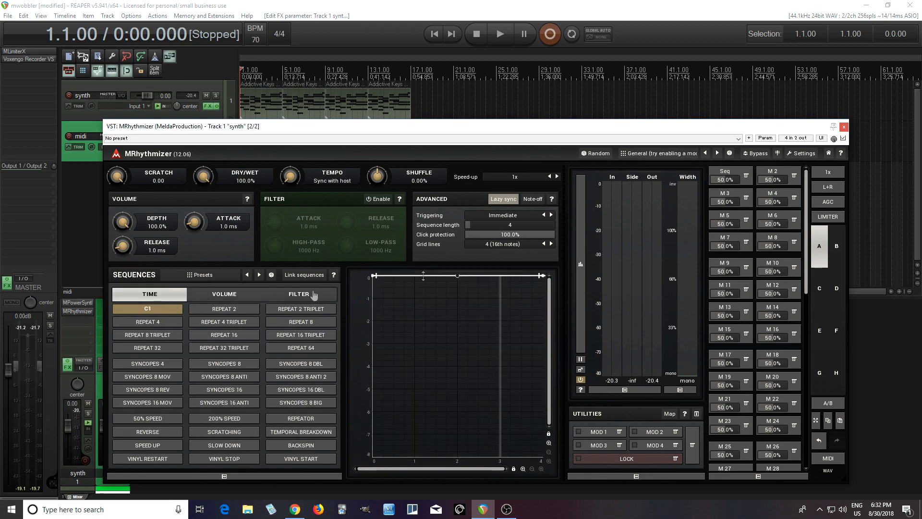
# Step: Assign the global Sequence (time), Sequence (volume) and Sequence (filter) parameters to the Seq multiparameter
pyautogui.click(723, 171)
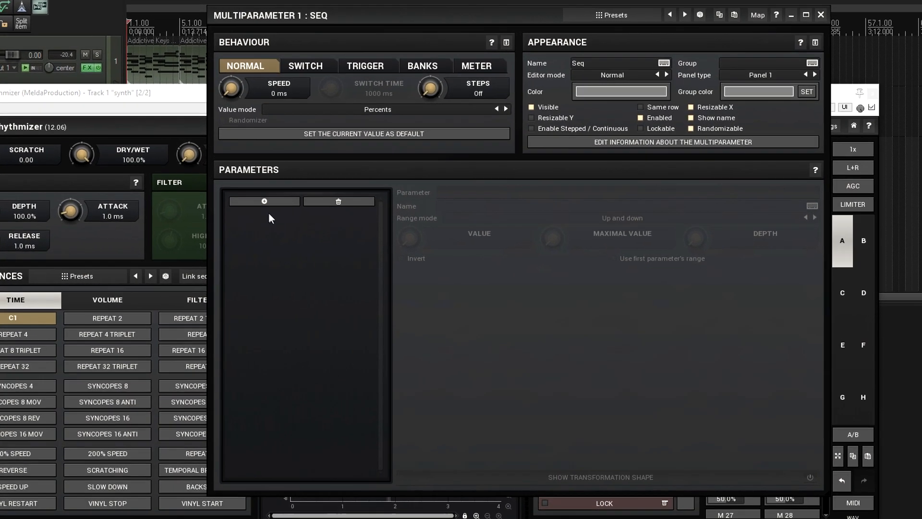
pyautogui.click(264, 201)
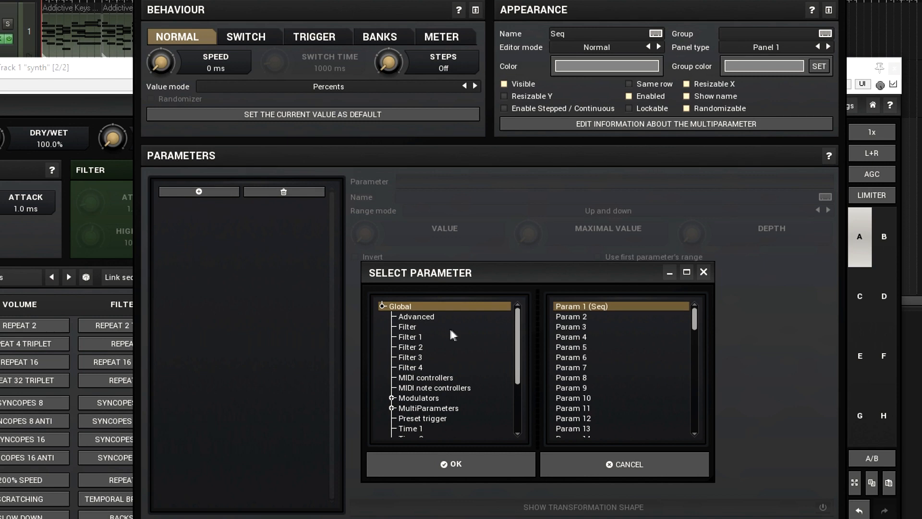
pyautogui.moveTo(695, 320); pyautogui.dragTo(694, 429)
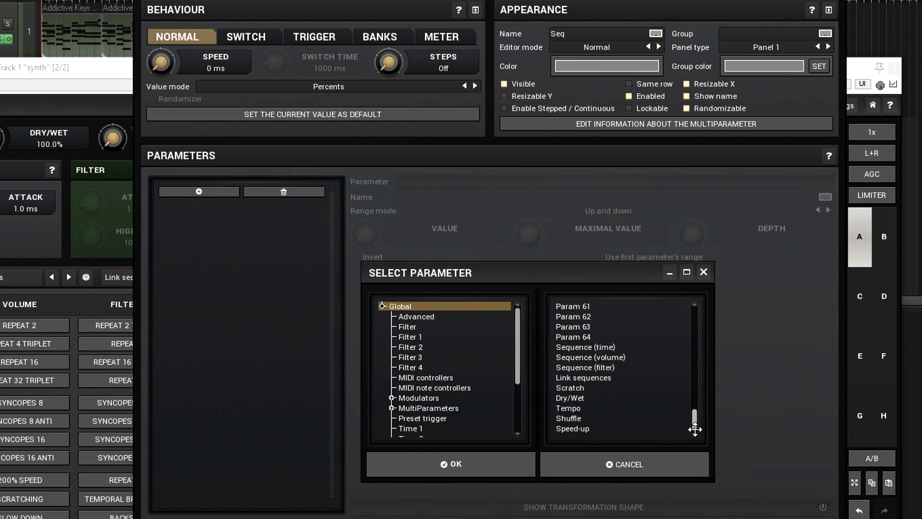
pyautogui.click(612, 346)
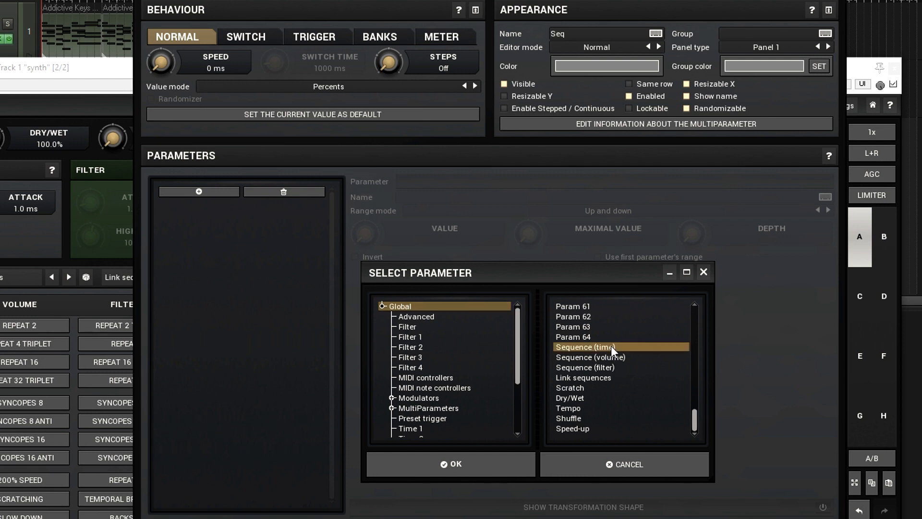
pyautogui.keyDown('shift'); pyautogui.click(610, 367); pyautogui.keyUp('shift')
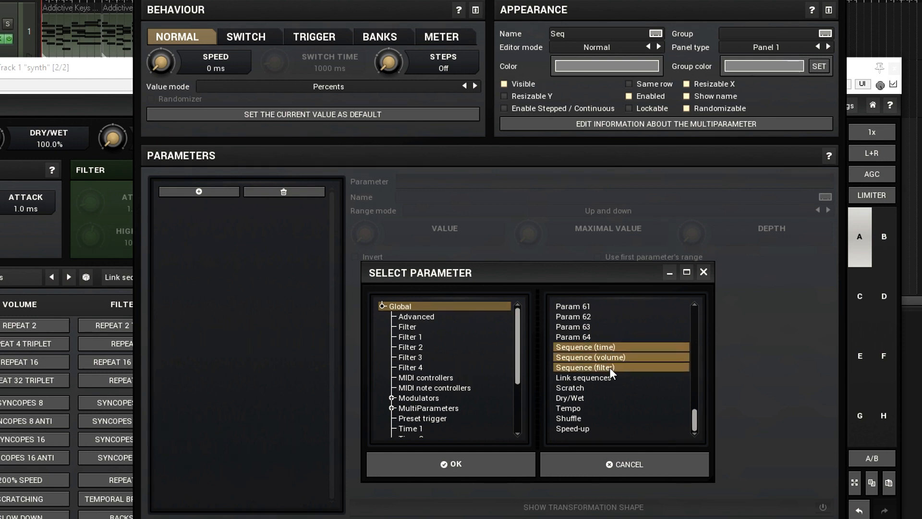
pyautogui.click(494, 465)
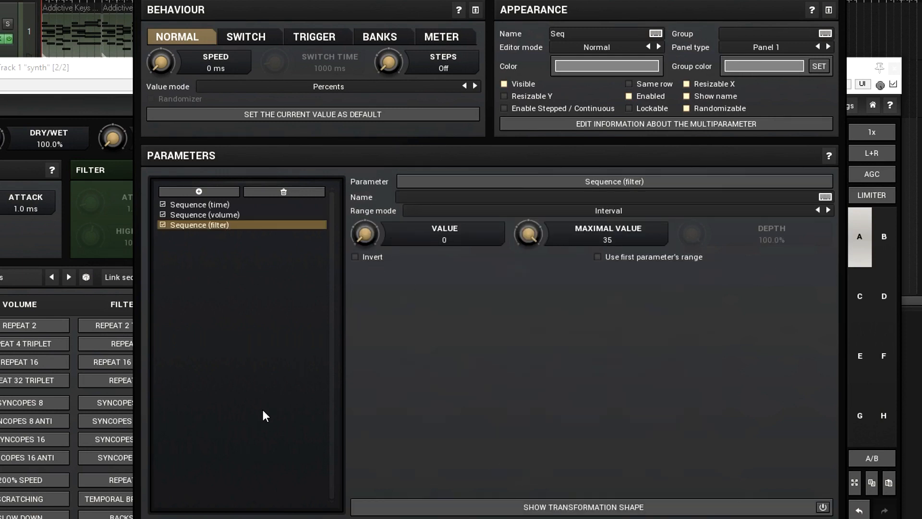
# Step: Switch the Seq multiparameter to banks mode and name its four banks 1, 2, 3 and 4
pyautogui.click(389, 39)
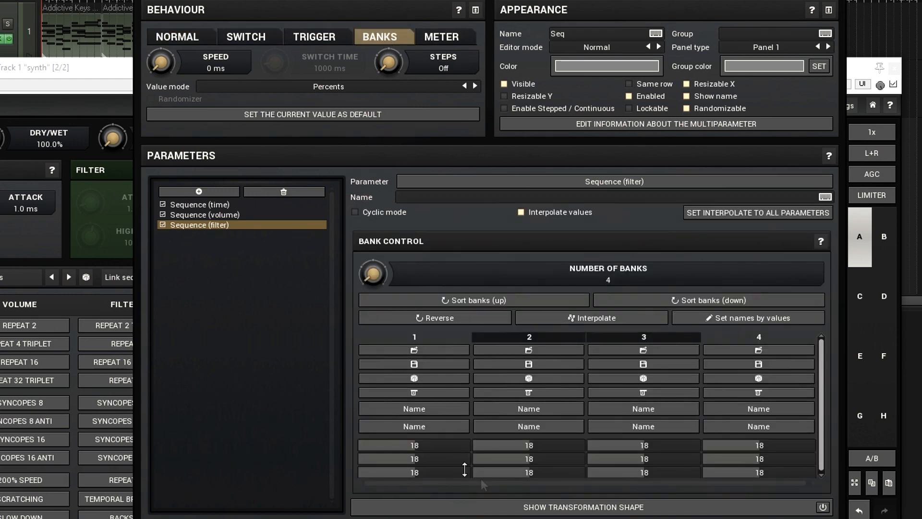
pyautogui.click(438, 408)
pyautogui.write('1')
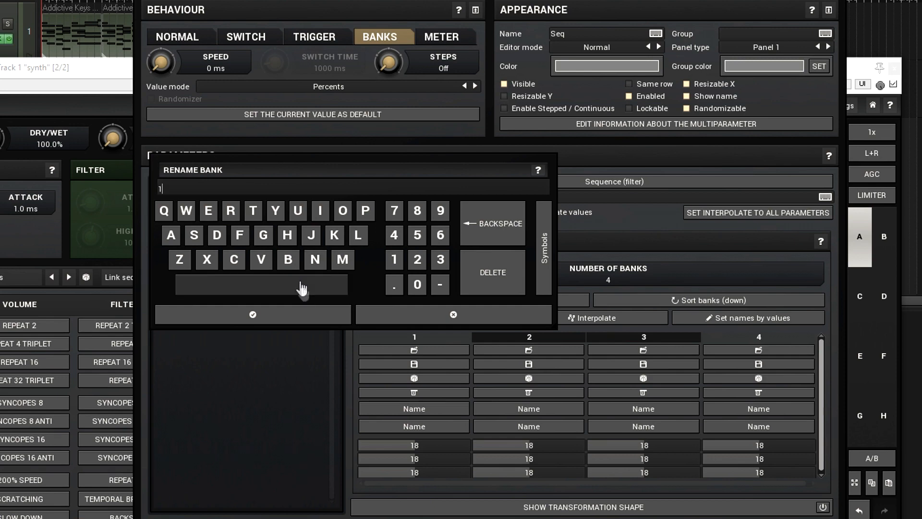
pyautogui.click(303, 315)
pyautogui.click(515, 412)
pyautogui.write('2')
pyautogui.click(278, 315)
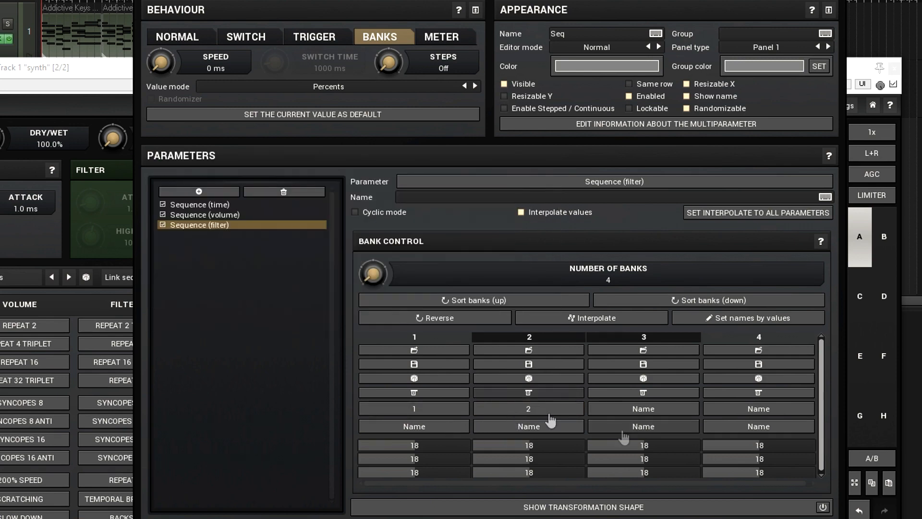
pyautogui.click(640, 412)
pyautogui.write('3')
pyautogui.click(281, 317)
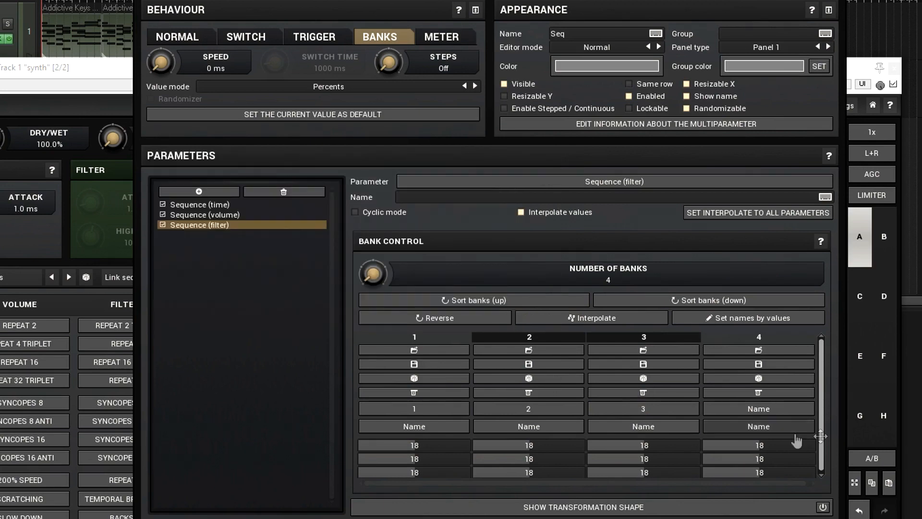
pyautogui.click(793, 413)
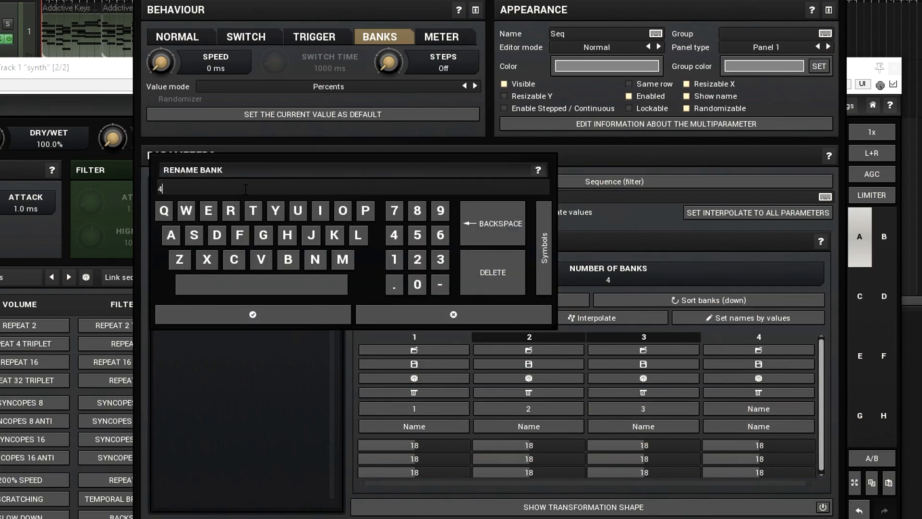
pyautogui.click(250, 314)
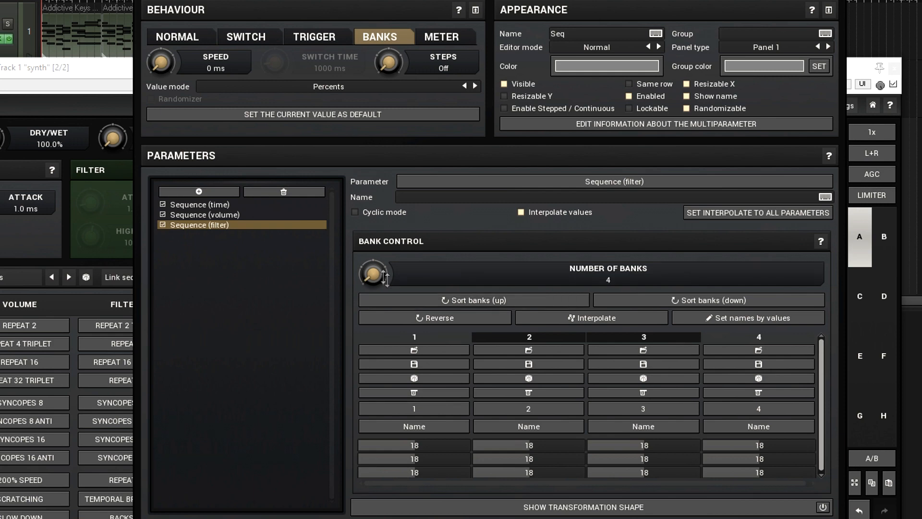
# Step: Try different numbers of banks, including 86 and 15, and set the count back to 4
pyautogui.moveTo(372, 273); pyautogui.dragTo(373, 254)
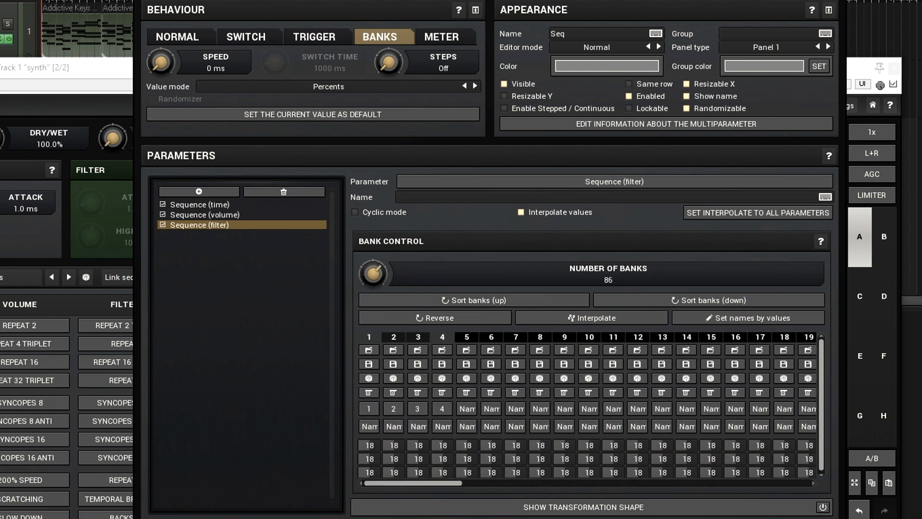
pyautogui.moveTo(372, 274); pyautogui.dragTo(372, 326)
pyautogui.moveTo(373, 274); pyautogui.dragTo(372, 267)
pyautogui.doubleClick(379, 271)
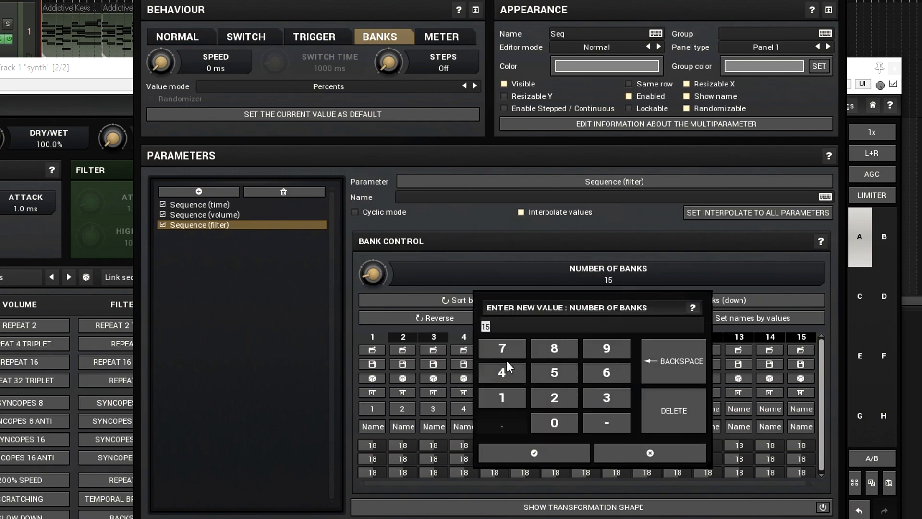
pyautogui.click(532, 451)
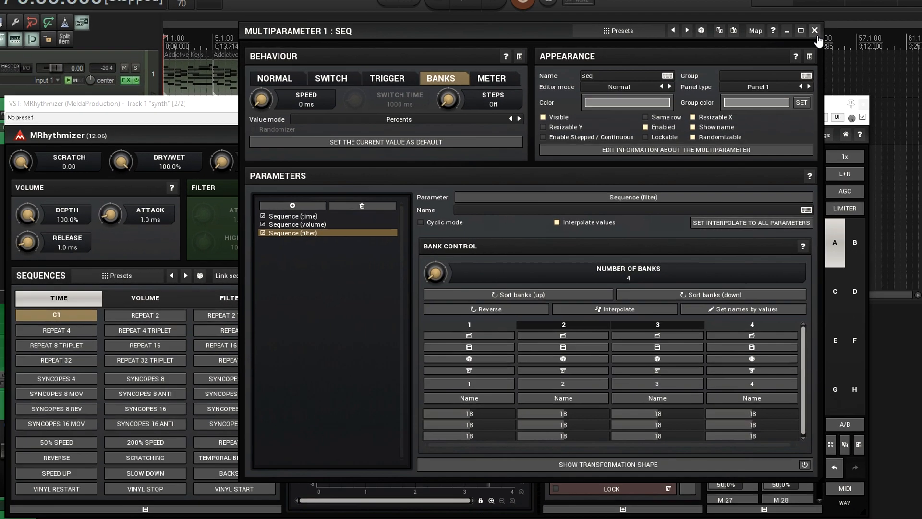
# Step: Close the multiparameter settings, audition the Gate 2 and Gate 16 volume sequences during playback, and stop with Gate 16 selected
pyautogui.click(817, 33)
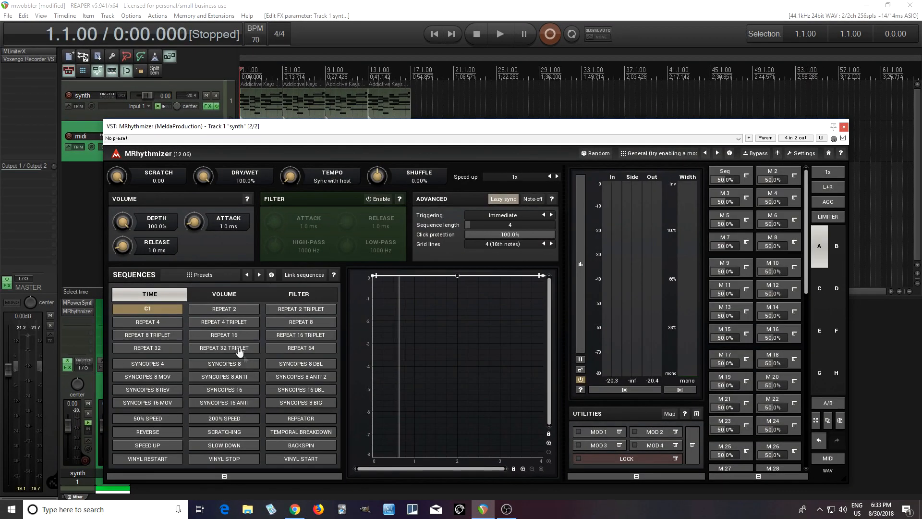
pyautogui.click(225, 294)
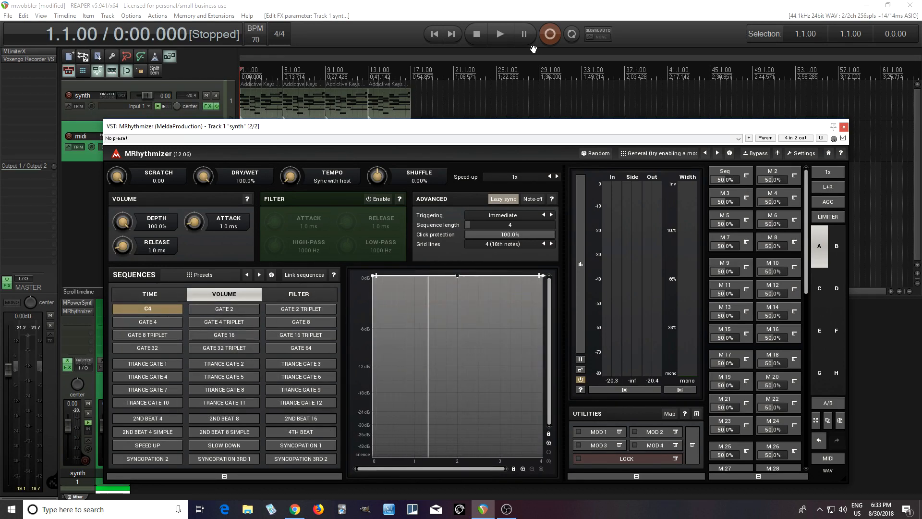
pyautogui.click(500, 35)
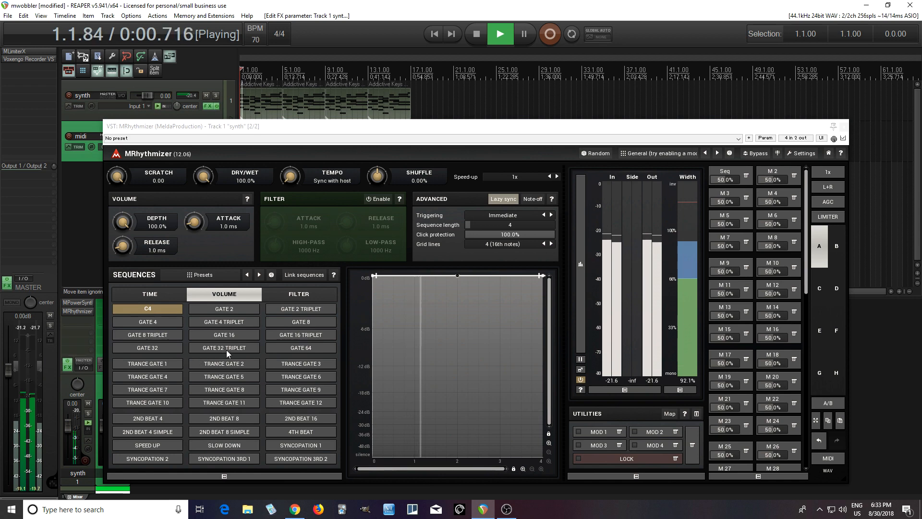
pyautogui.click(224, 309)
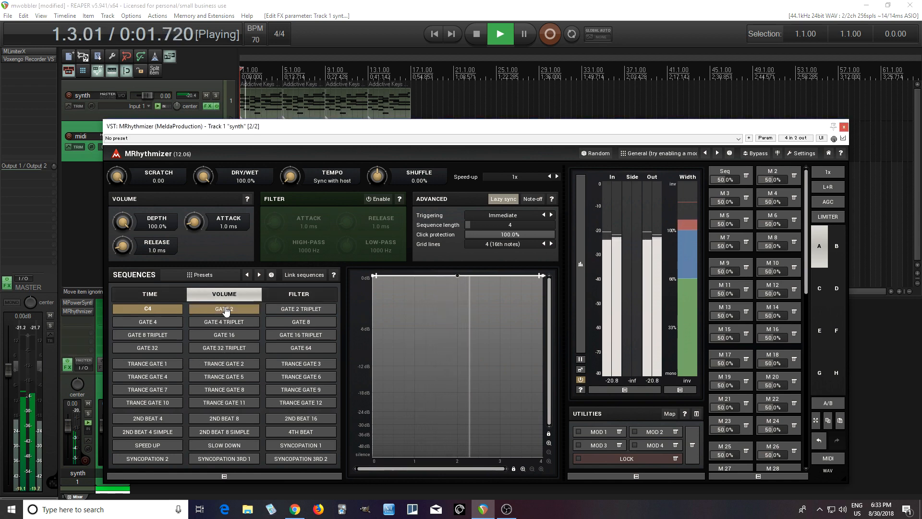
pyautogui.click(231, 339)
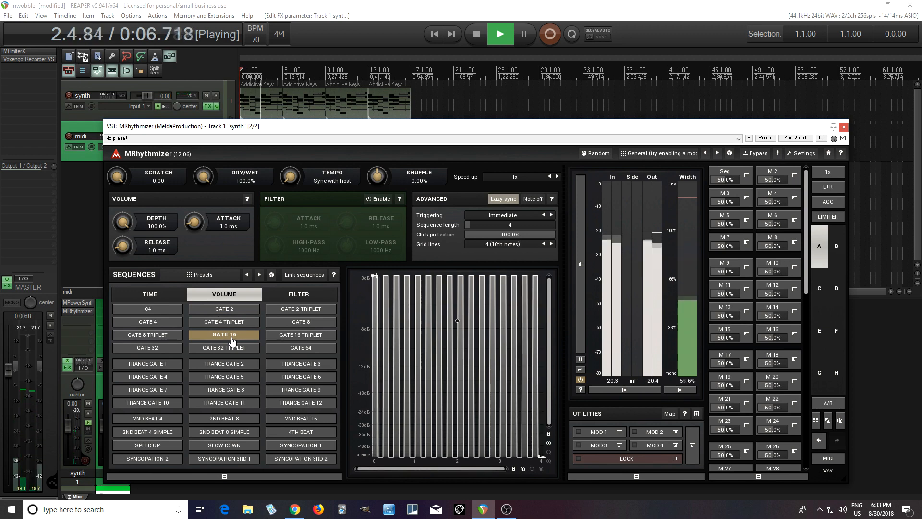
pyautogui.click(476, 46)
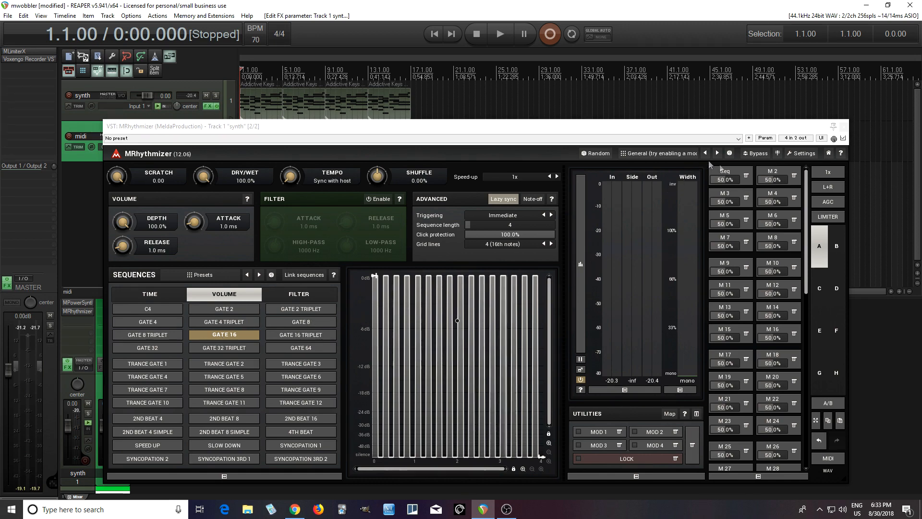
# Step: Store the current sequence selections in bank 1 of the Seq multiparameter and close its settings
pyautogui.click(730, 171)
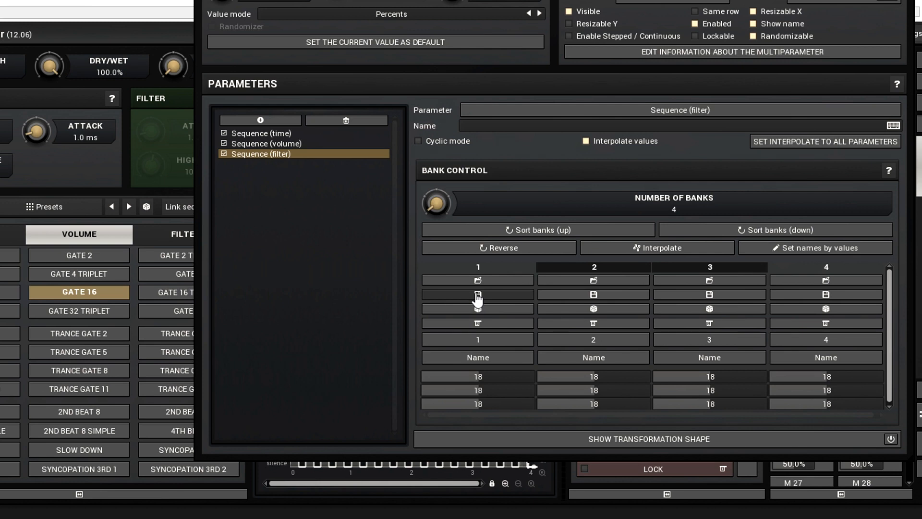
pyautogui.click(479, 294)
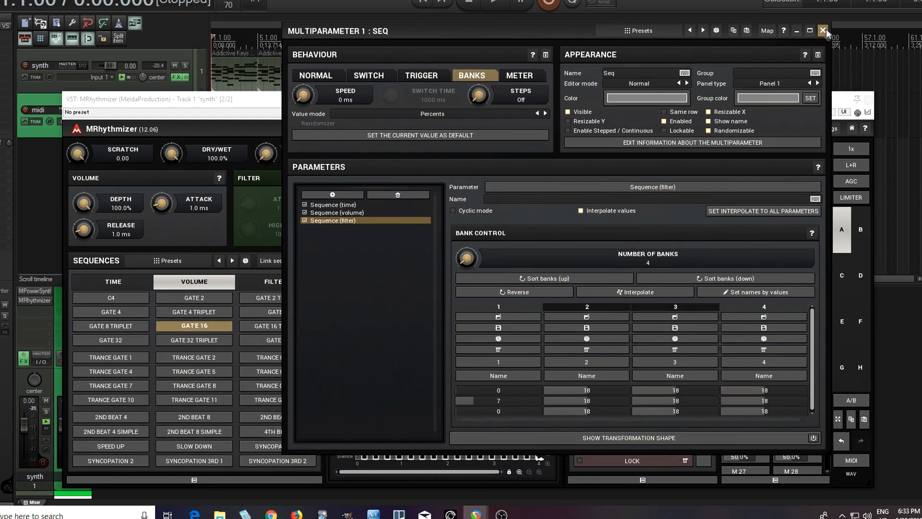
pyautogui.click(824, 31)
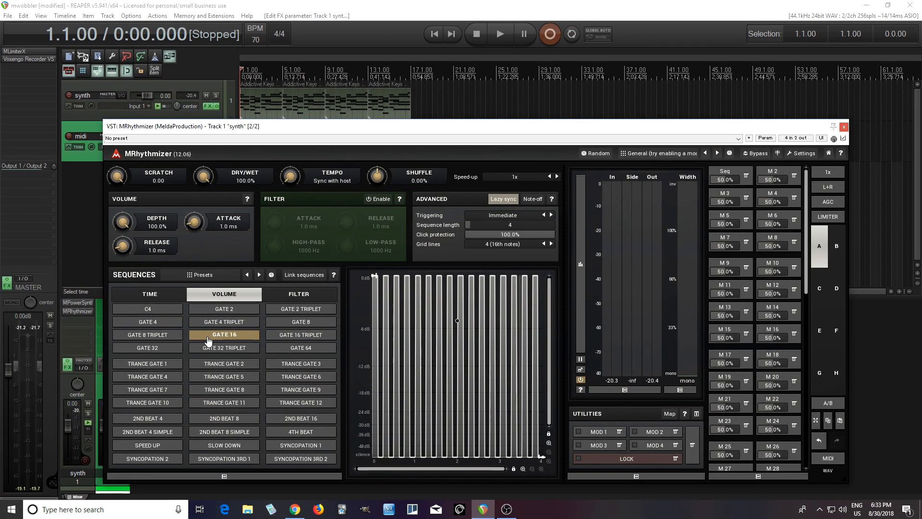
# Step: Set the volume sequence to C4, switch to the filter sequences and enable the filter
pyautogui.click(162, 314)
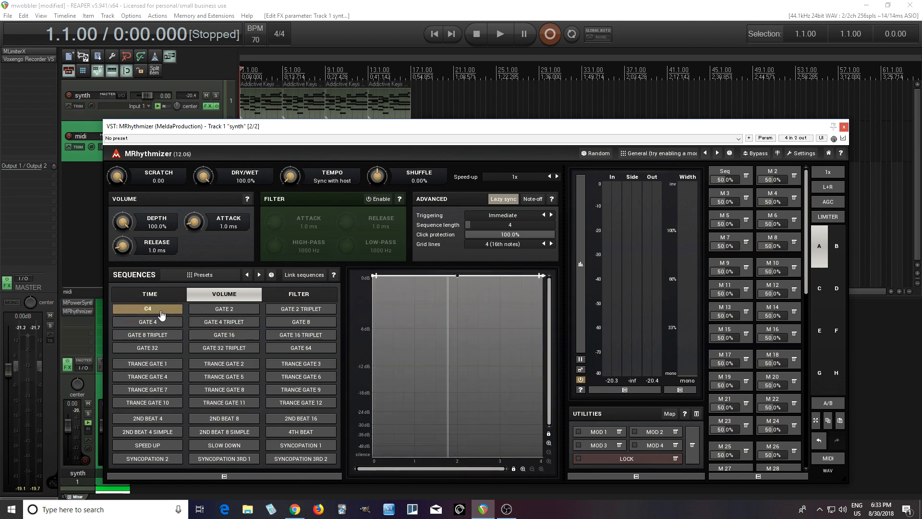
pyautogui.click(286, 295)
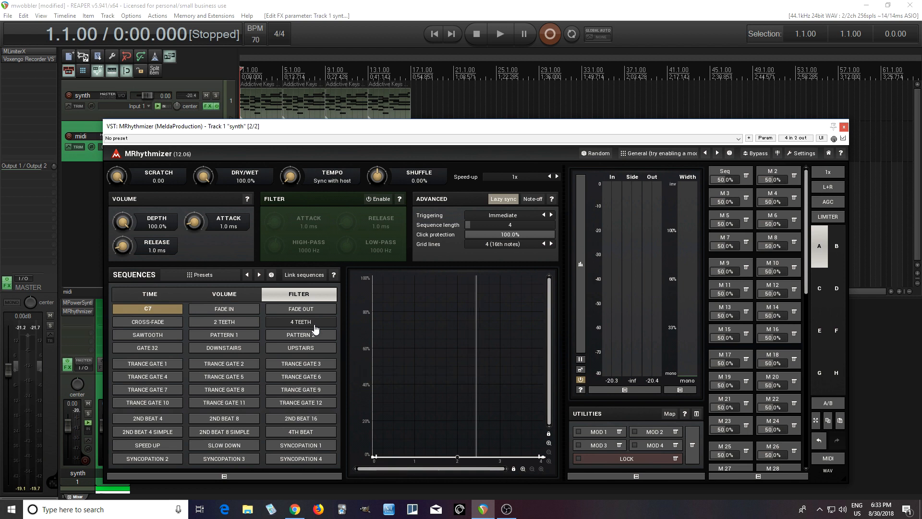
pyautogui.click(377, 204)
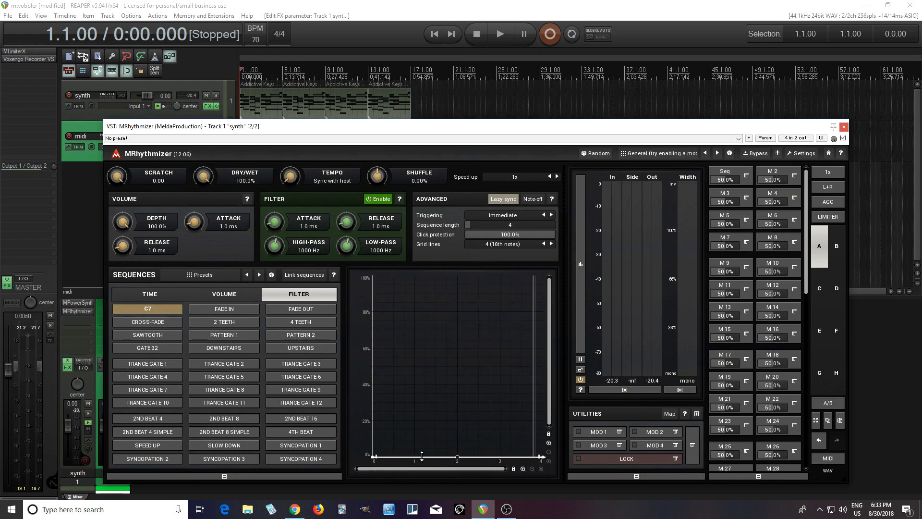
# Step: Raise the flat C7 filter sequence to 100%, and select the Pattern 1 filter sequence after trying Pattern 2
pyautogui.moveTo(421, 456)
pyautogui.moveTo(422, 456); pyautogui.dragTo(414, 265)
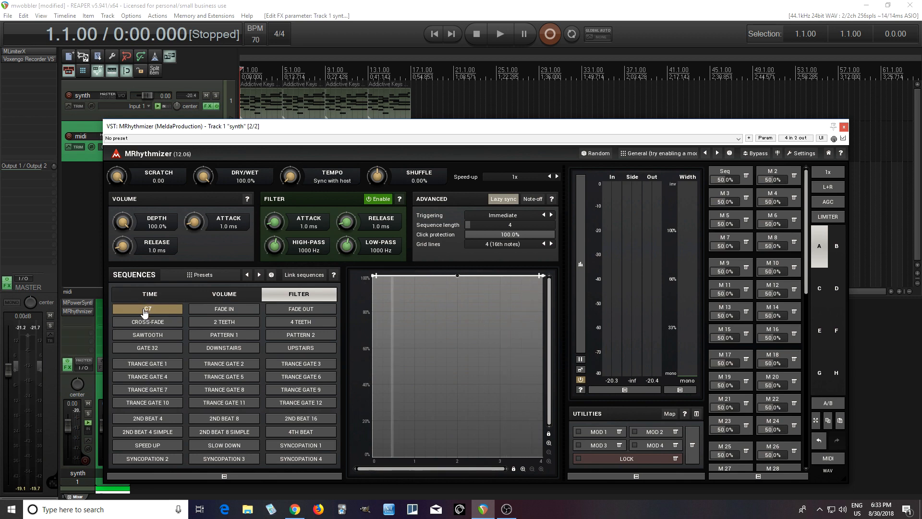
pyautogui.click(284, 335)
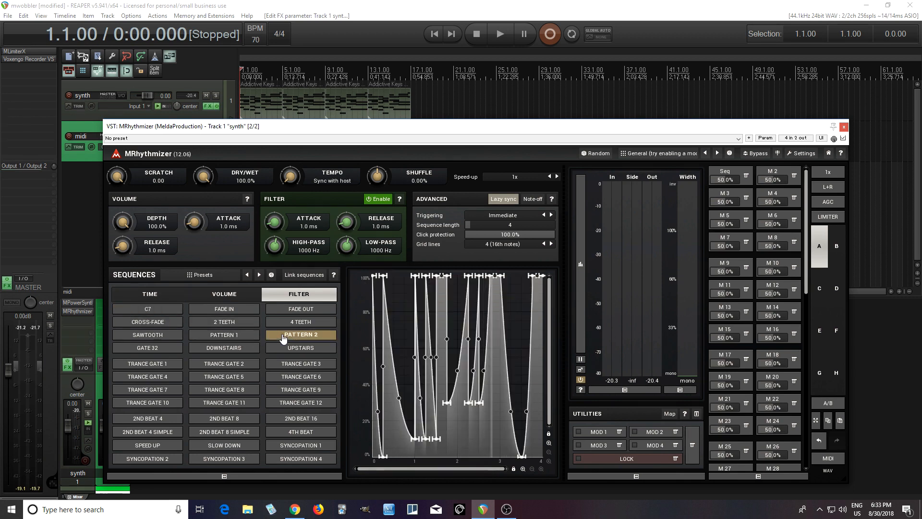
pyautogui.click(245, 335)
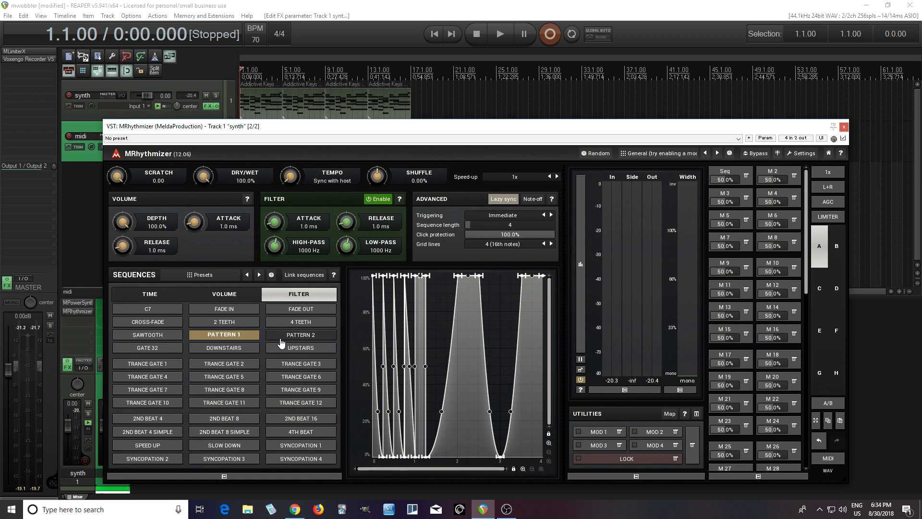
# Step: Audition Pattern 1 in short playbacks while setting the filter's high-pass to 80.91 Hz and low-pass to 251.2 Hz
pyautogui.click(499, 34)
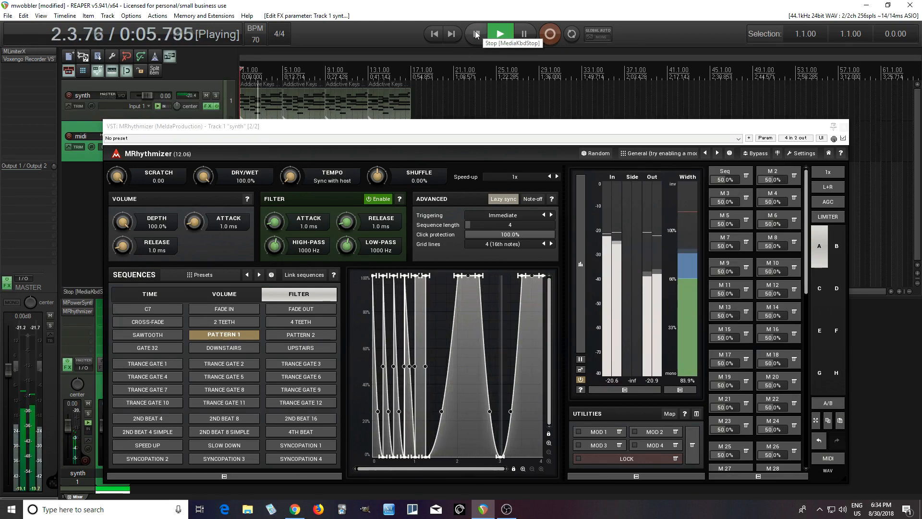
pyautogui.click(477, 33)
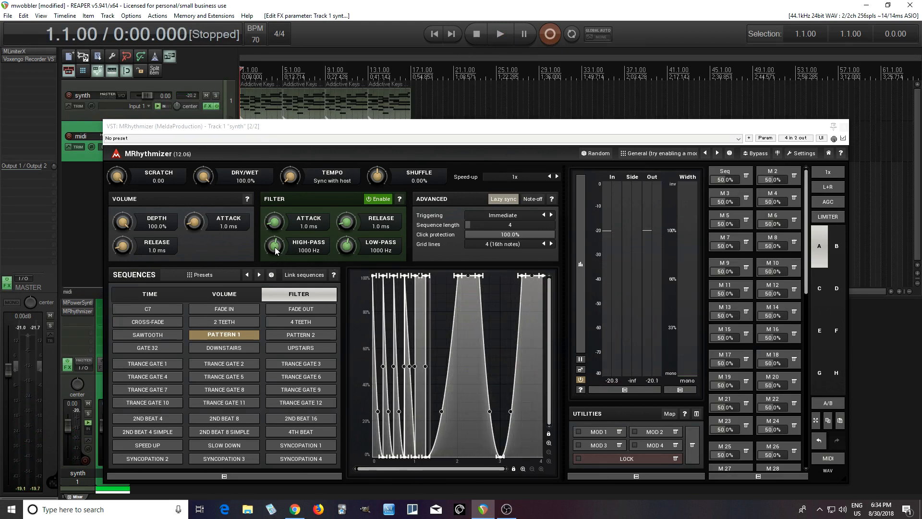
pyautogui.moveTo(276, 250); pyautogui.dragTo(276, 268)
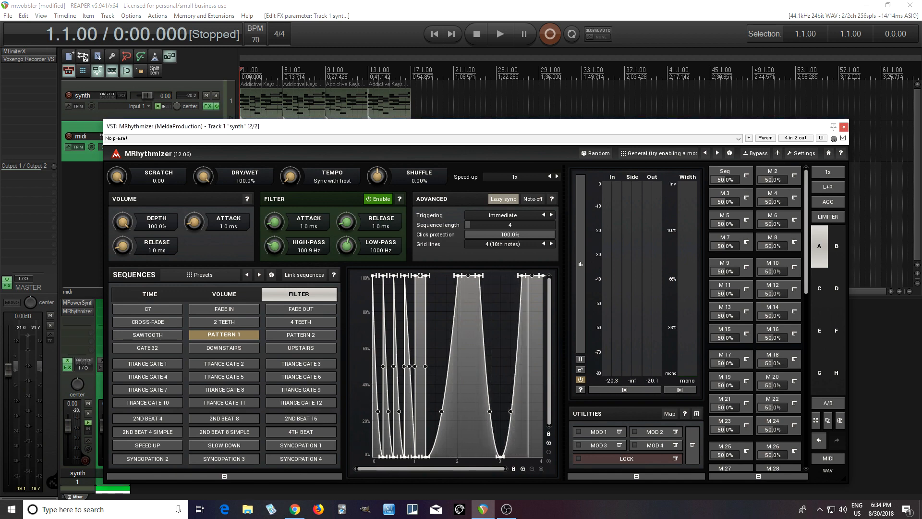
pyautogui.click(493, 41)
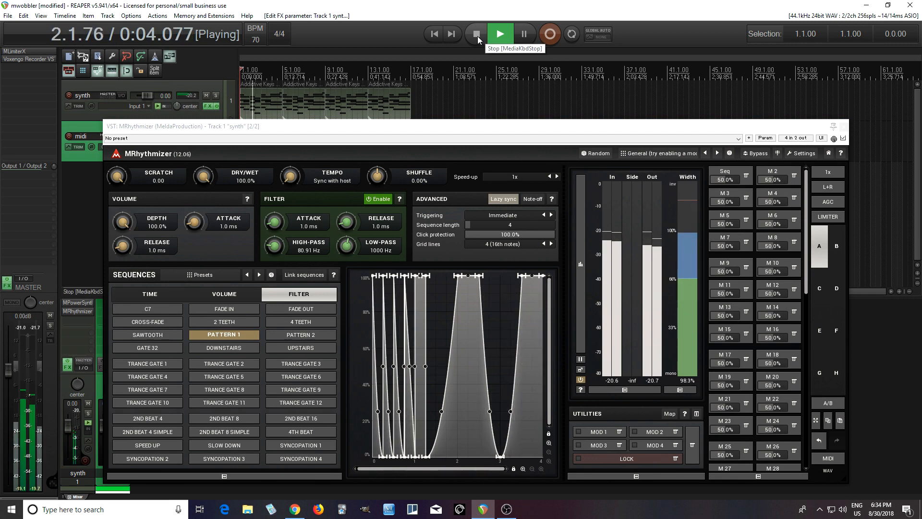
pyautogui.click(476, 35)
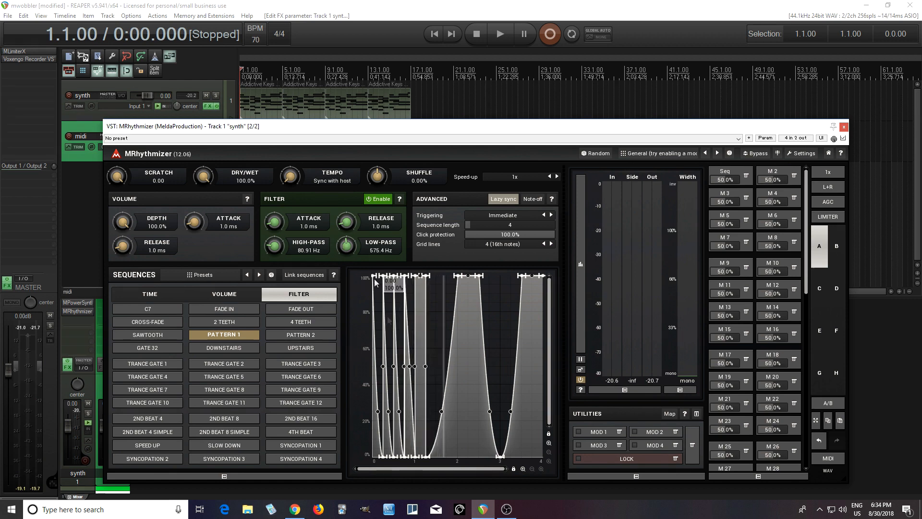
pyautogui.click(498, 33)
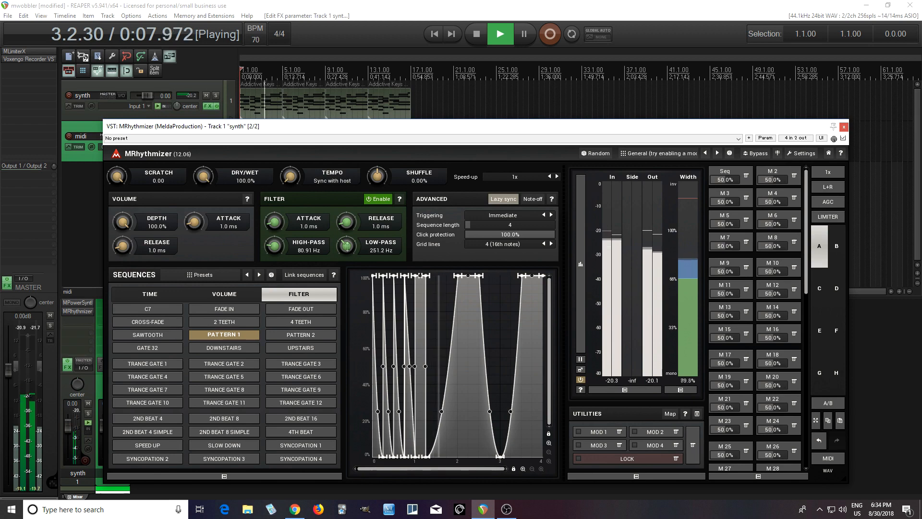
pyautogui.press('space')
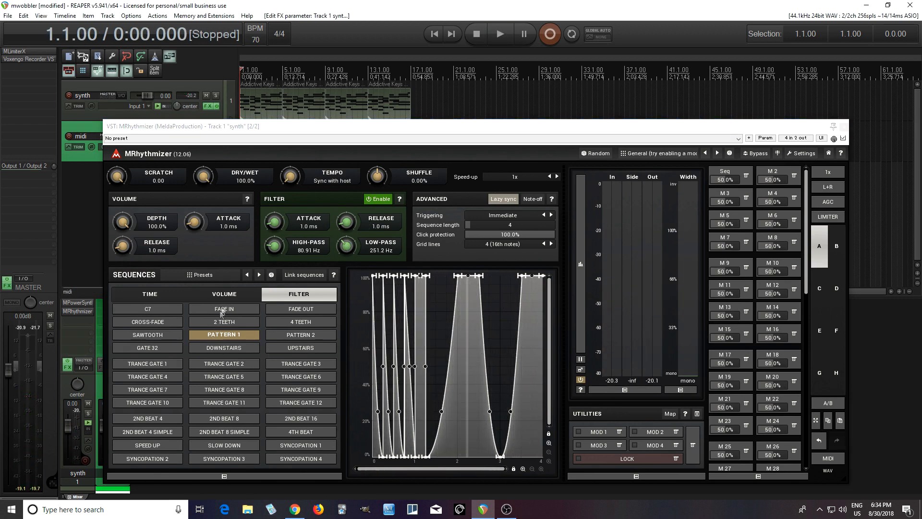
# Step: Check the selected volume, time and filter sequences, and store them in bank 2 of the Seq multiparameter
pyautogui.click(201, 295)
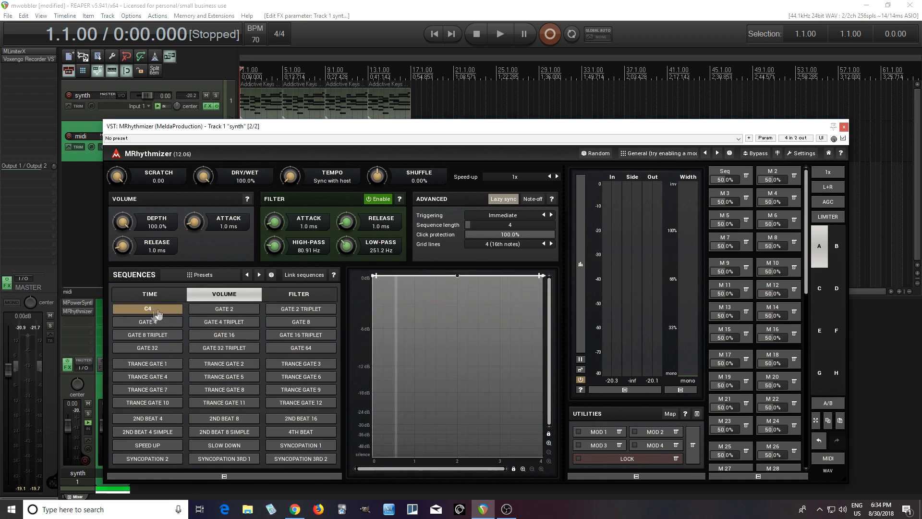
pyautogui.click(149, 294)
pyautogui.click(224, 294)
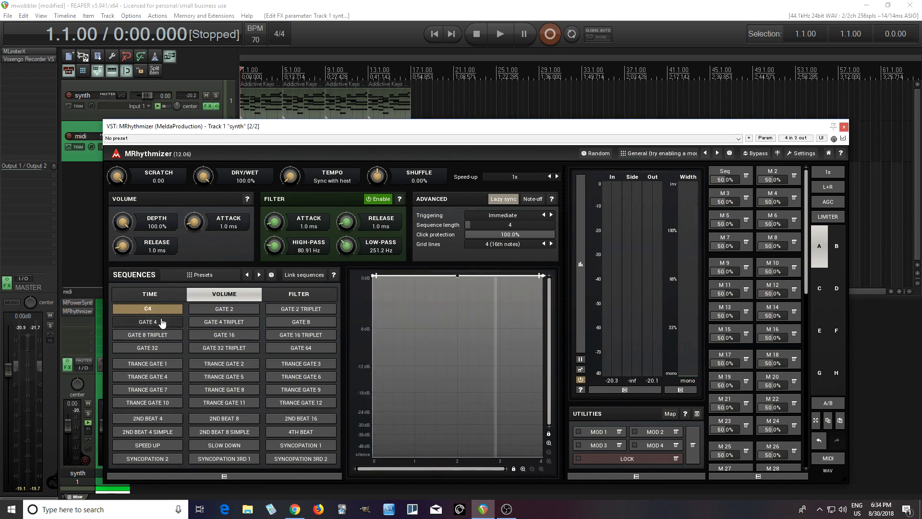
pyautogui.click(281, 294)
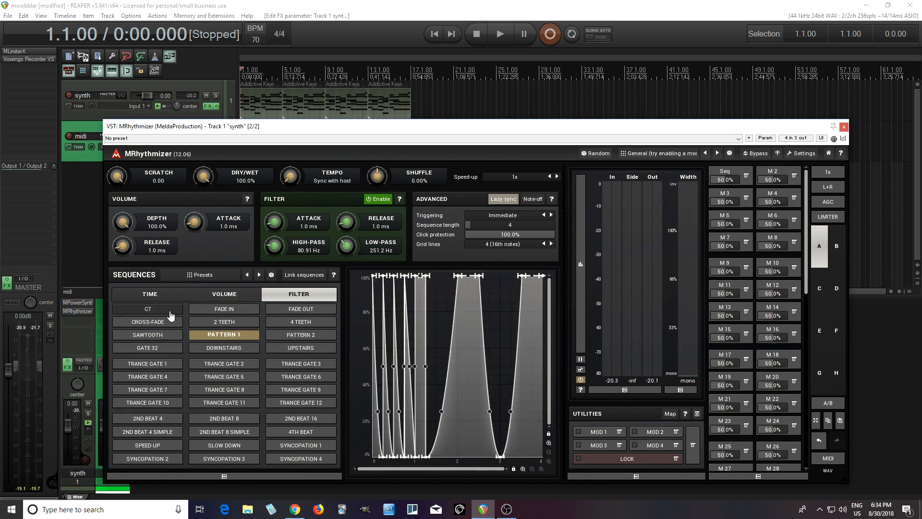
pyautogui.click(727, 172)
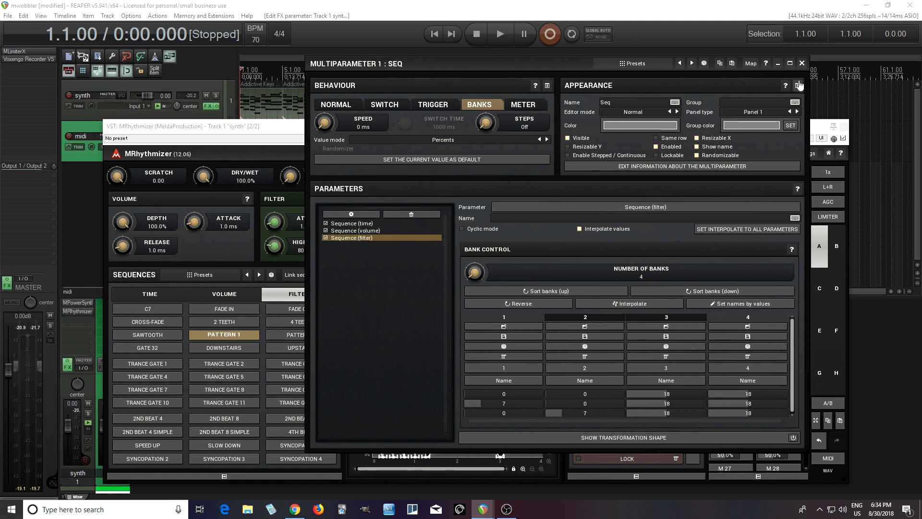
pyautogui.click(801, 63)
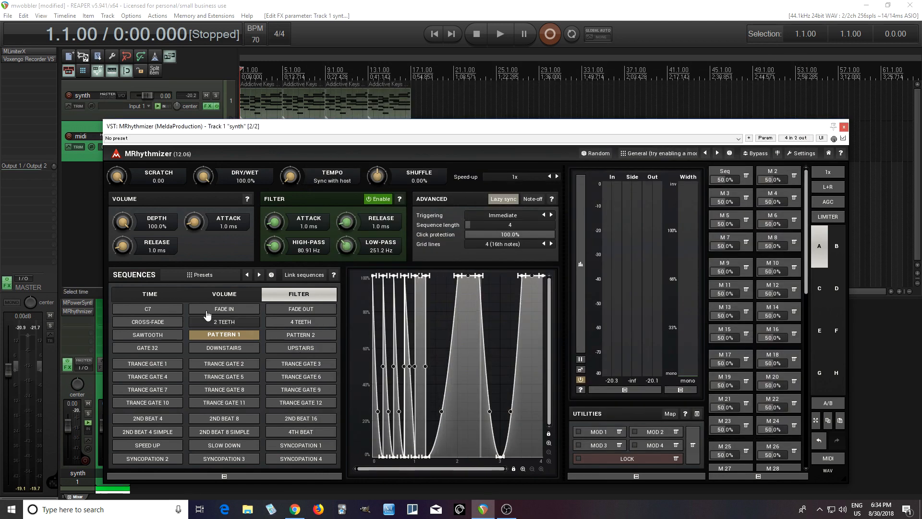
# Step: Starting from C7, audition the Trance Gate 5, 9, 12 and 7 filter sequences during playback and stop with Trance Gate 7 selected
pyautogui.click(157, 311)
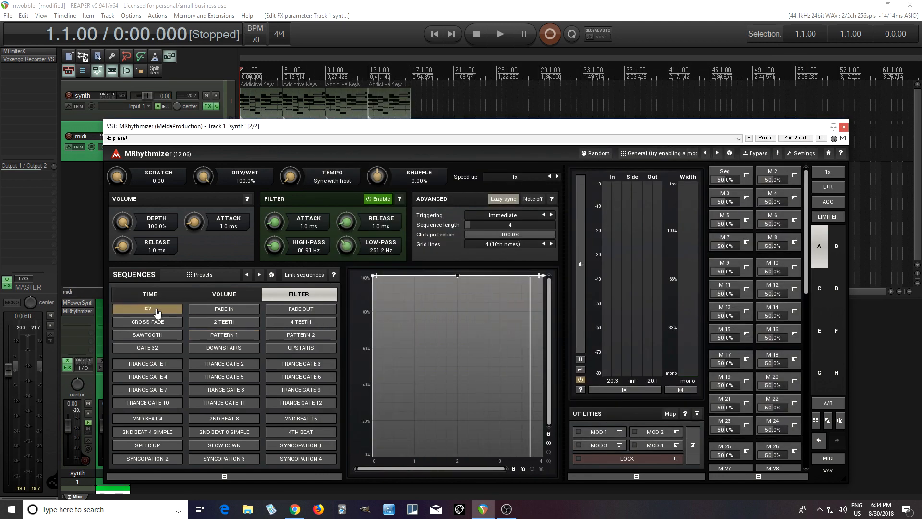
pyautogui.click(502, 33)
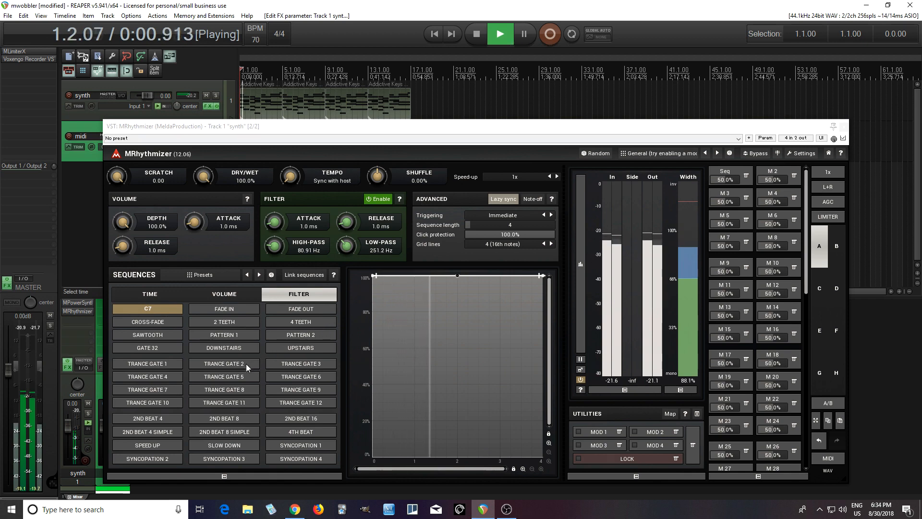
pyautogui.click(237, 377)
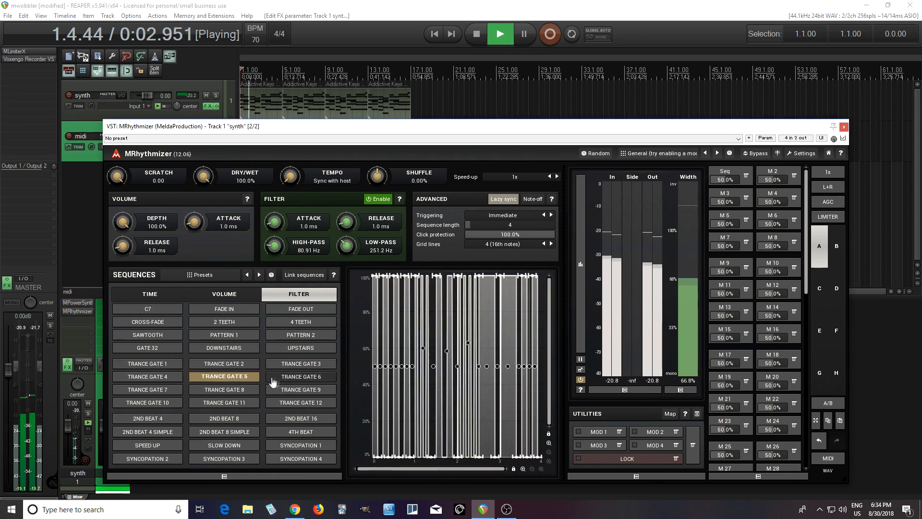
pyautogui.click(299, 391)
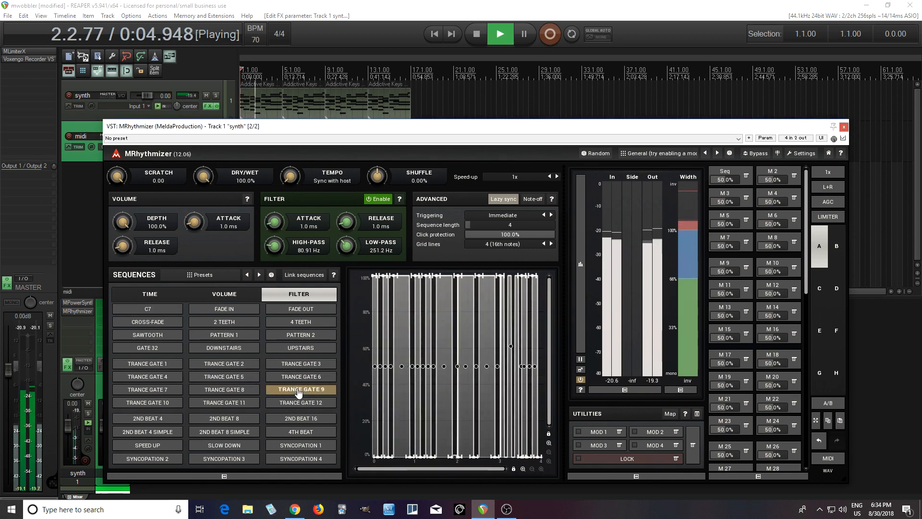
pyautogui.click(302, 405)
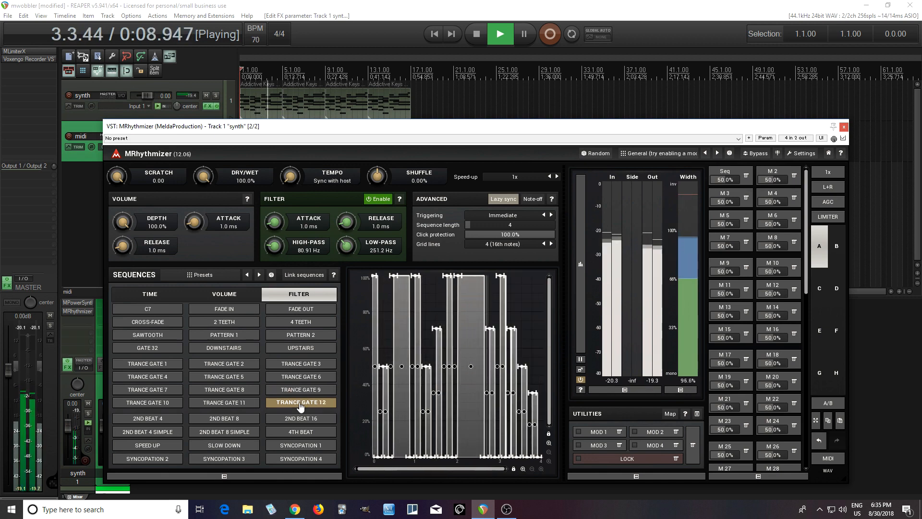
pyautogui.click(170, 393)
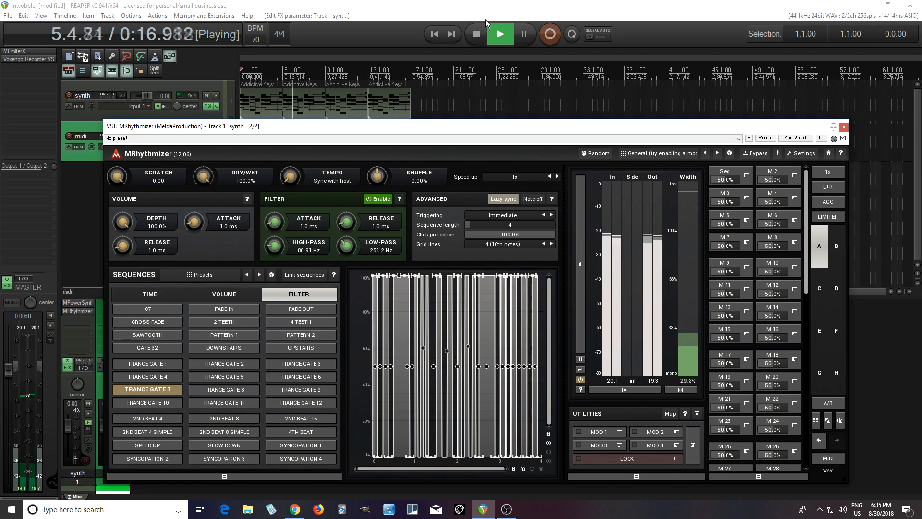
pyautogui.click(483, 36)
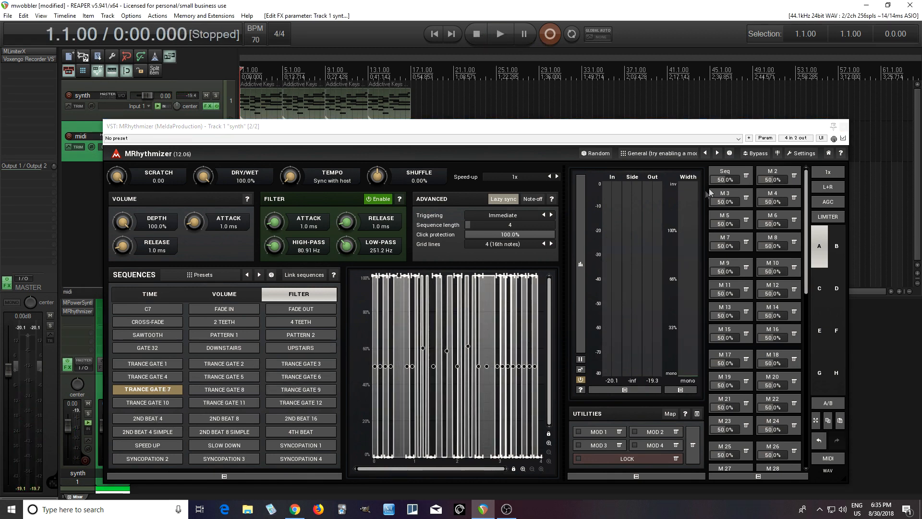
# Step: Store the current sequence selections in bank 3 of the Seq multiparameter and reset the filter sequence to C7
pyautogui.click(723, 173)
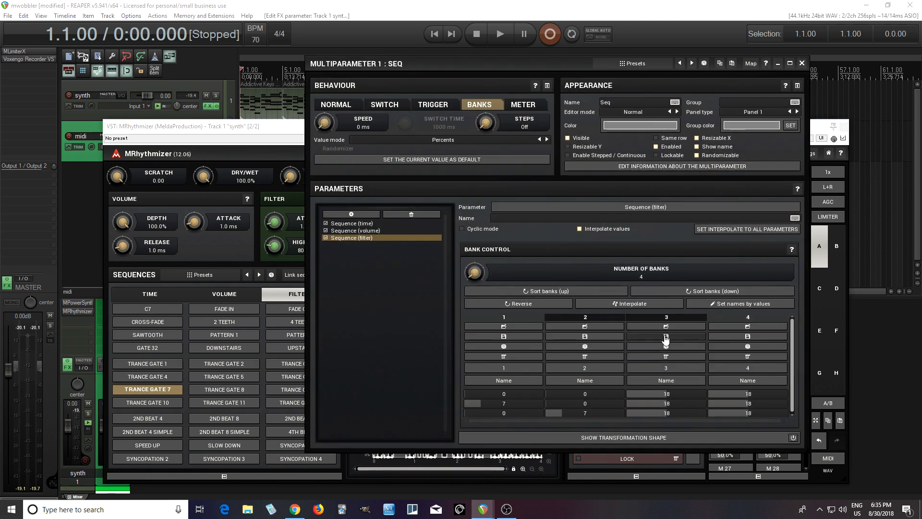
pyautogui.click(801, 64)
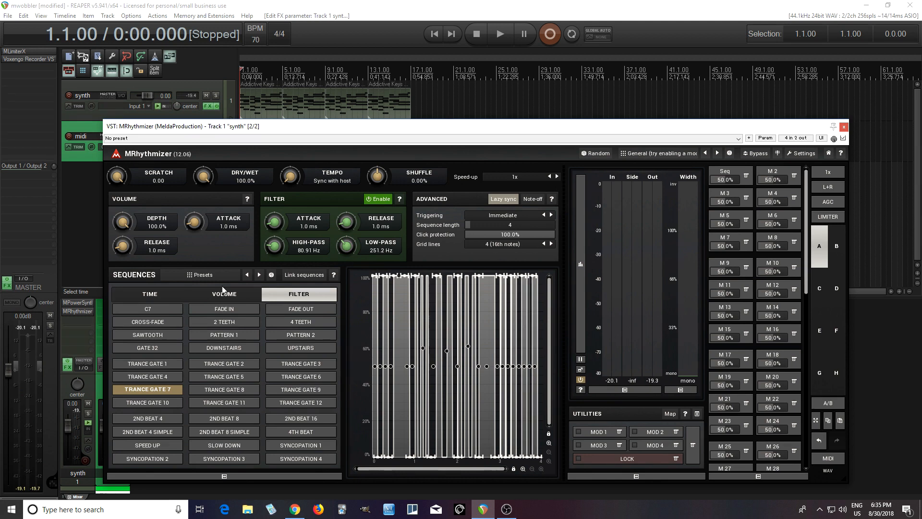
pyautogui.click(148, 309)
# Step: Audition the Repeator and Slow Down time sequences during playback, and store the selections with Slow Down in bank 4
pyautogui.click(150, 294)
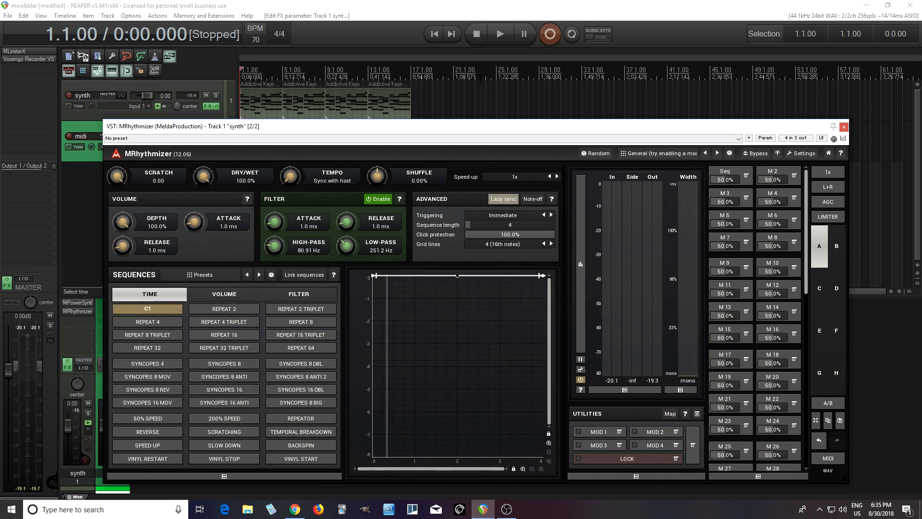
pyautogui.click(500, 35)
pyautogui.click(288, 418)
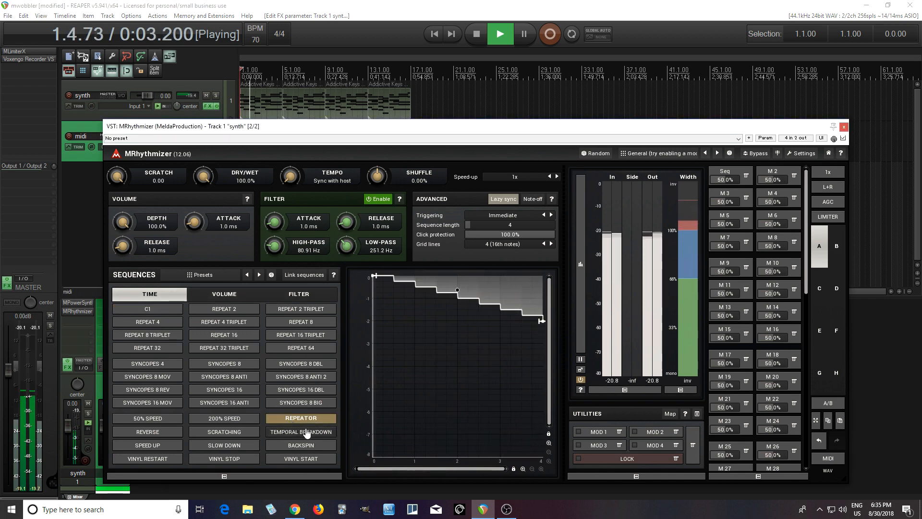
pyautogui.click(248, 446)
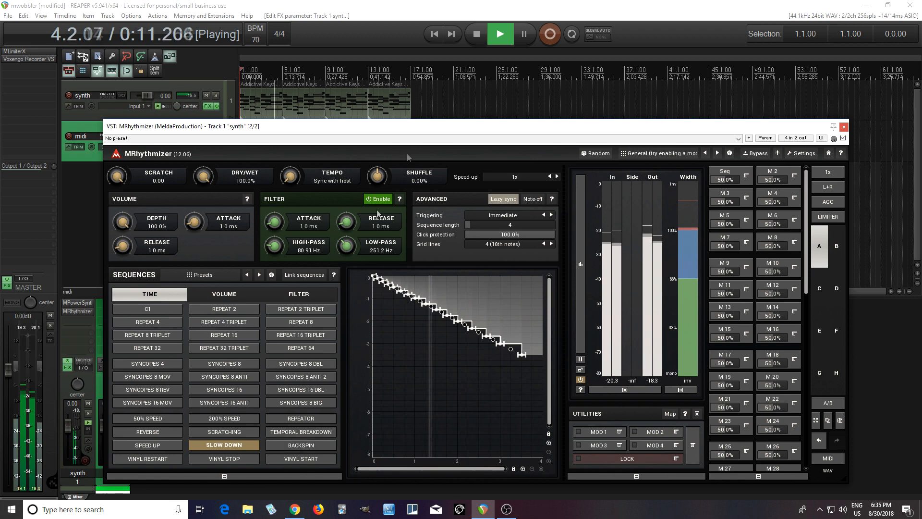
pyautogui.click(477, 34)
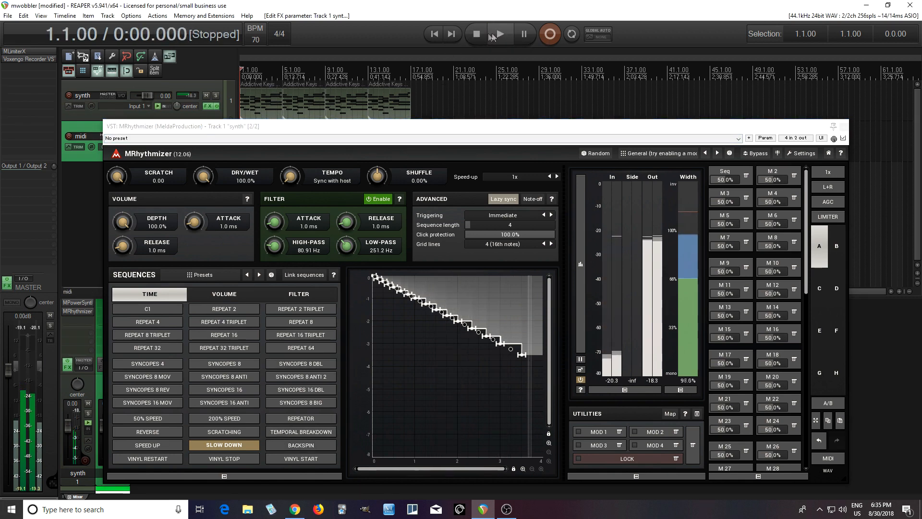
pyautogui.click(724, 173)
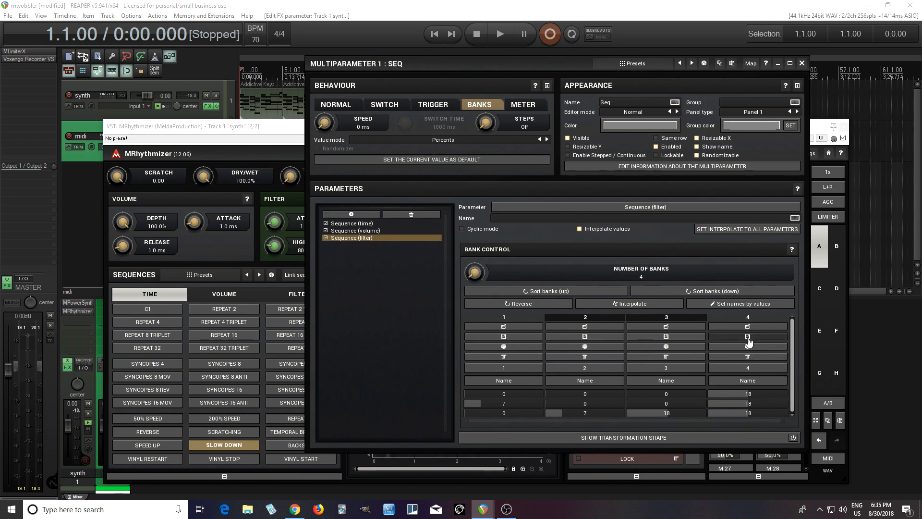
pyautogui.click(800, 64)
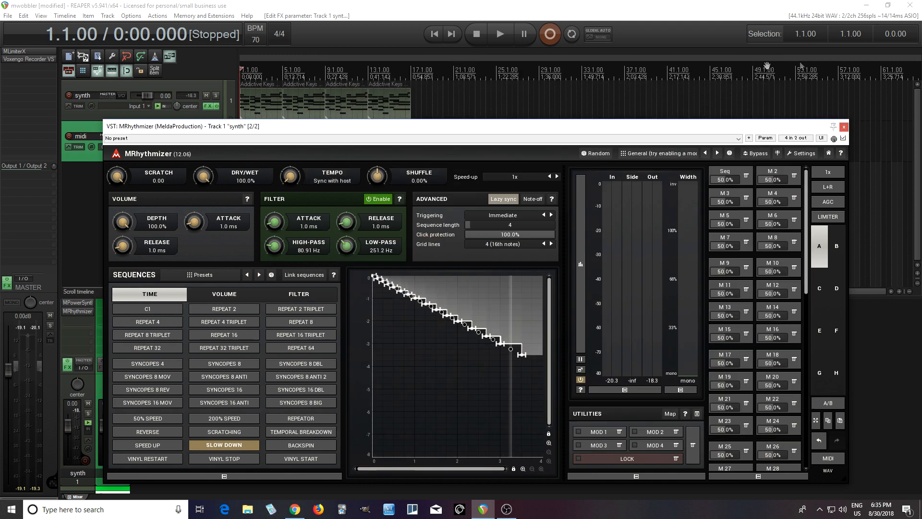
# Step: Lower the Seq multiparameter to 0% and turn off value interpolation for its filter, volume and time sequence parameters
pyautogui.moveTo(730, 178); pyautogui.dragTo(730, 226)
pyautogui.click(728, 173)
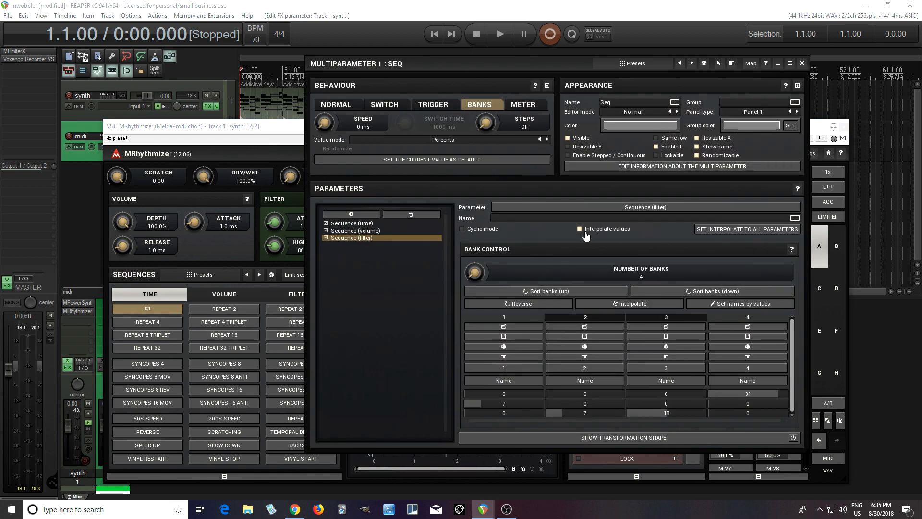
pyautogui.click(398, 230)
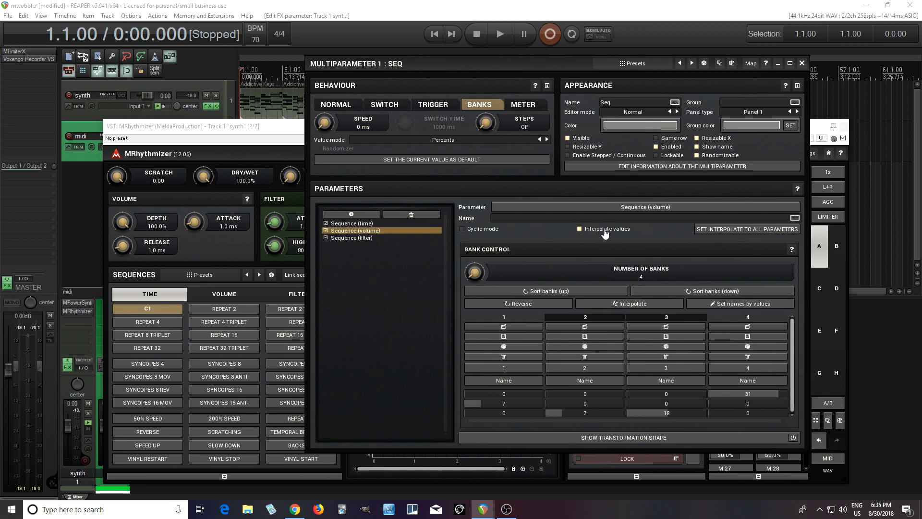
pyautogui.click(412, 224)
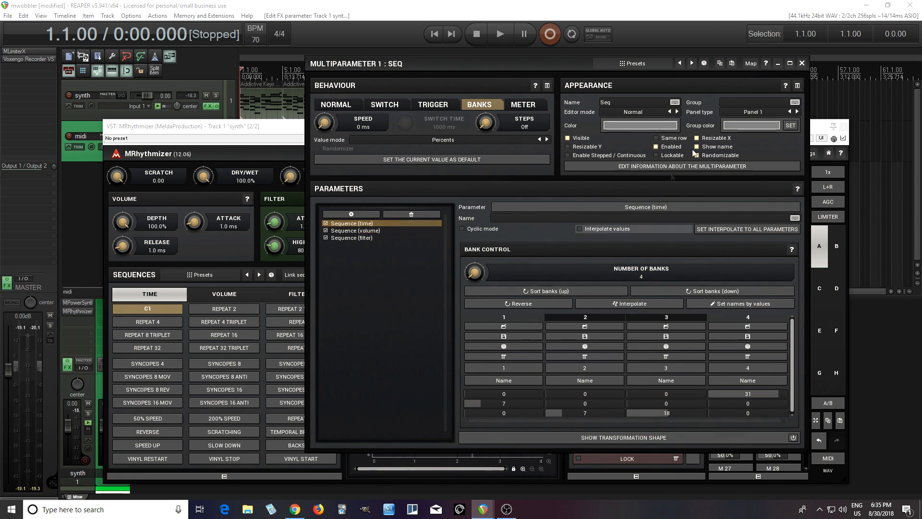
pyautogui.click(801, 63)
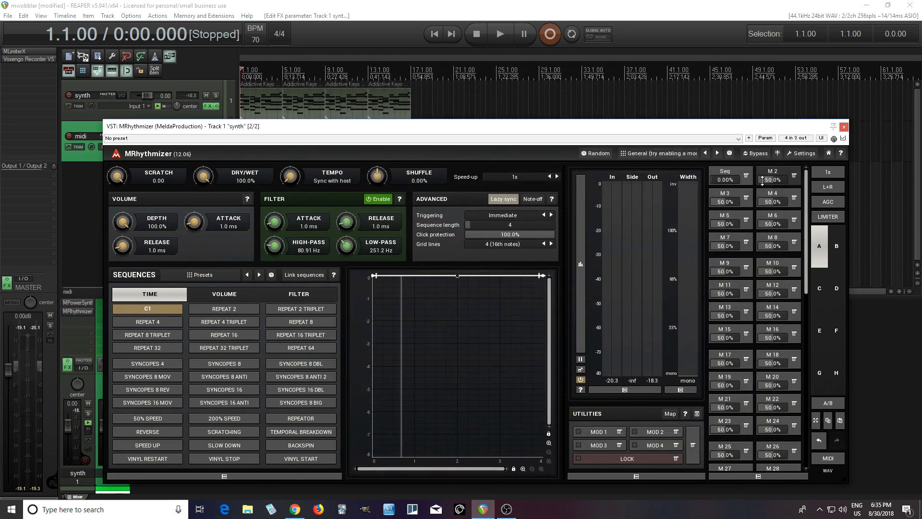
# Step: Switch the Seq multiparameter's value mode to show values by bank name and close its settings
pyautogui.click(726, 177)
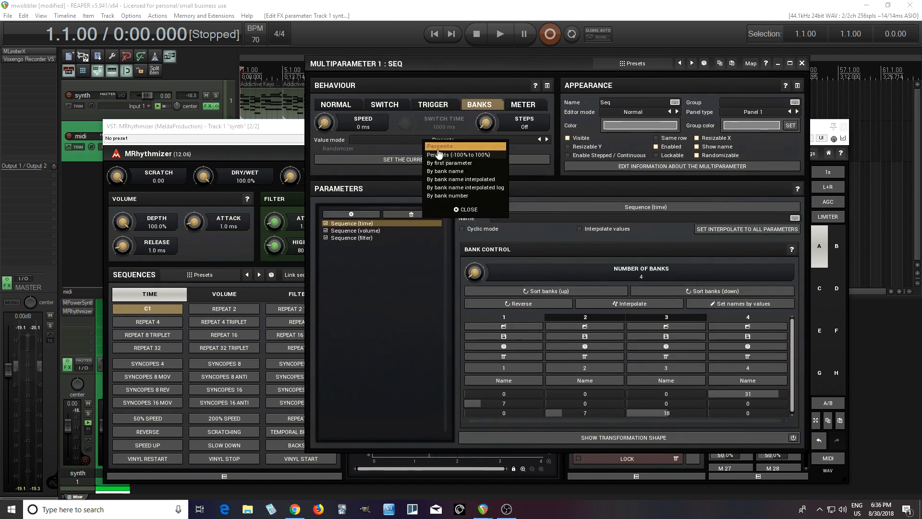
pyautogui.click(488, 172)
pyautogui.click(801, 62)
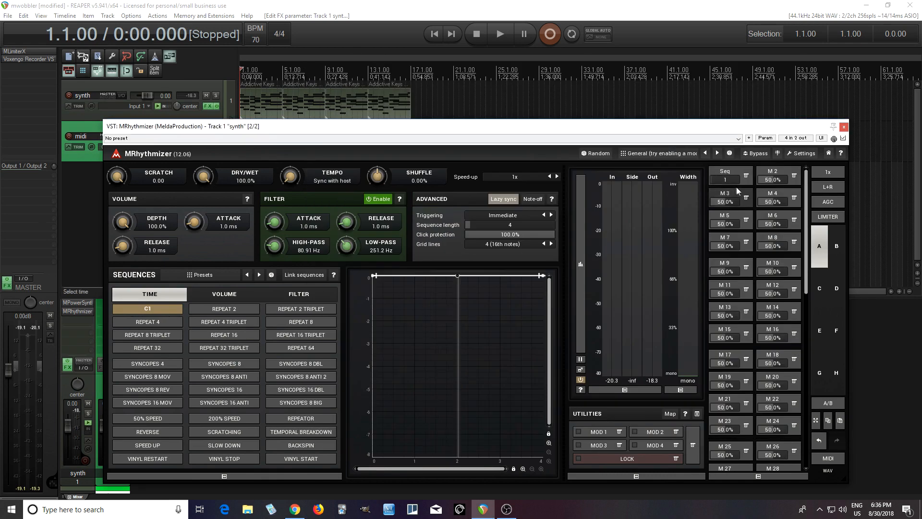
# Step: Audition the Seq multiparameter's banks 2, 3, 4, 1 and 2 in turn during playback, and stop
pyautogui.click(497, 40)
pyautogui.moveTo(731, 182); pyautogui.dragTo(736, 179)
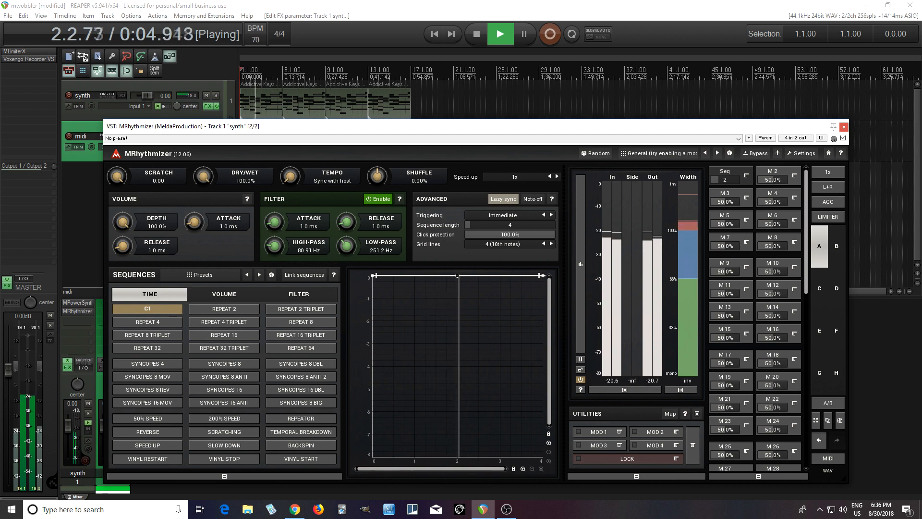
pyautogui.moveTo(730, 180); pyautogui.dragTo(736, 178)
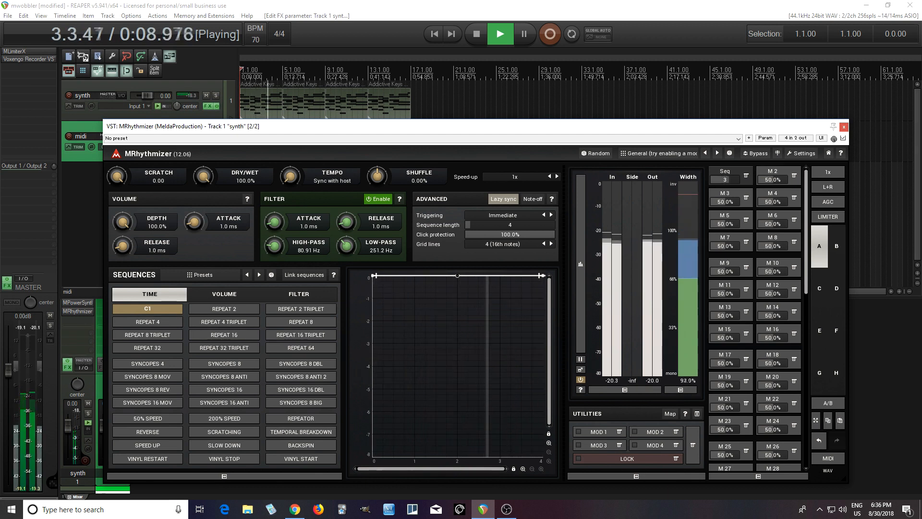
pyautogui.moveTo(731, 180); pyautogui.dragTo(738, 179)
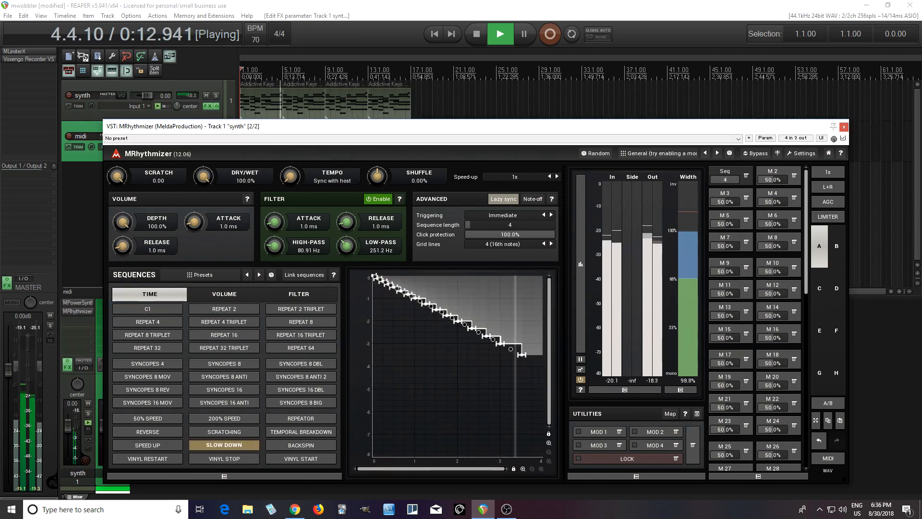
pyautogui.moveTo(738, 179)
pyautogui.mouseDown()
pyautogui.moveTo(713, 179)
pyautogui.moveTo(738, 179)
pyautogui.mouseUp()
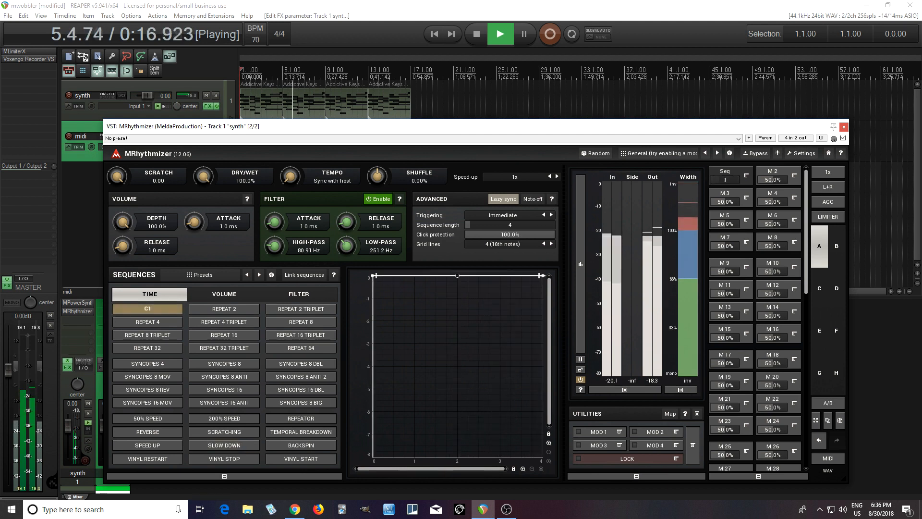
pyautogui.moveTo(738, 179); pyautogui.dragTo(719, 179)
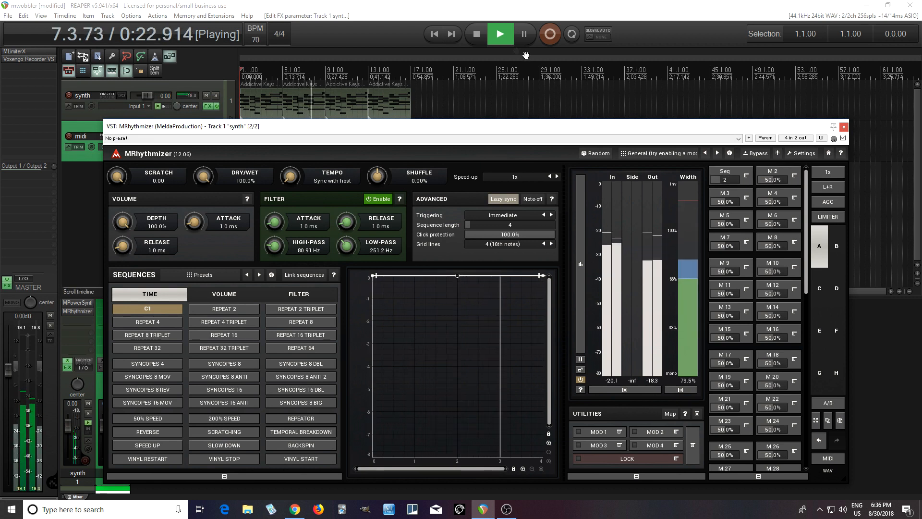
pyautogui.click(476, 34)
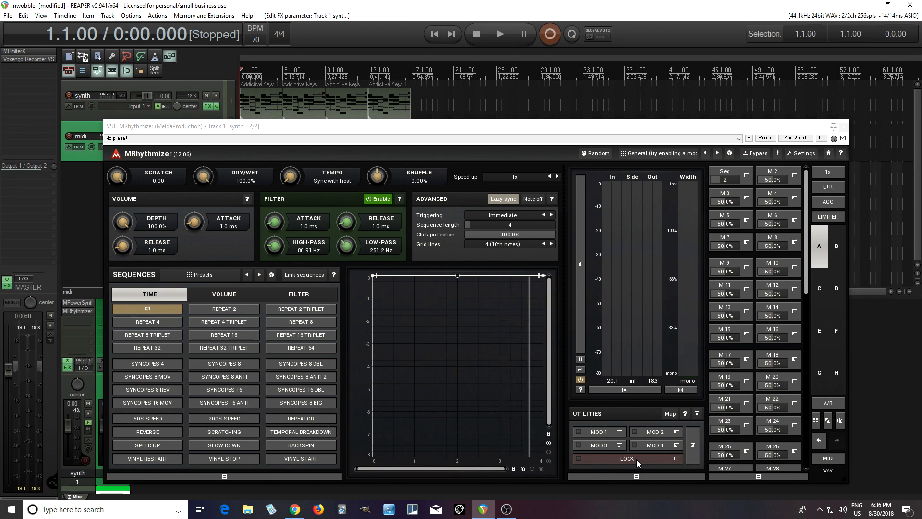
# Step: Return Seq to bank 1 and have Modulator 1 learn the Seq parameter over the range 1 to 4, opening its settings
pyautogui.moveTo(725, 180); pyautogui.dragTo(718, 180)
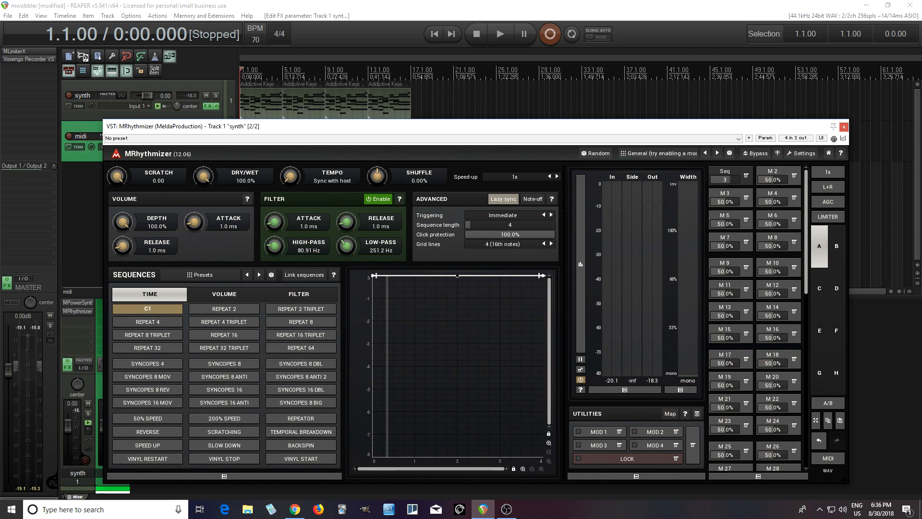
pyautogui.click(619, 435)
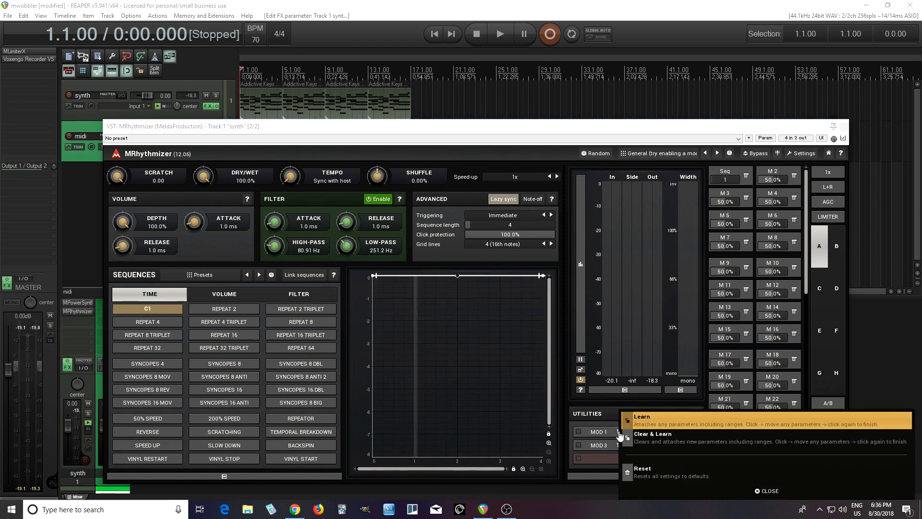
pyautogui.click(624, 435)
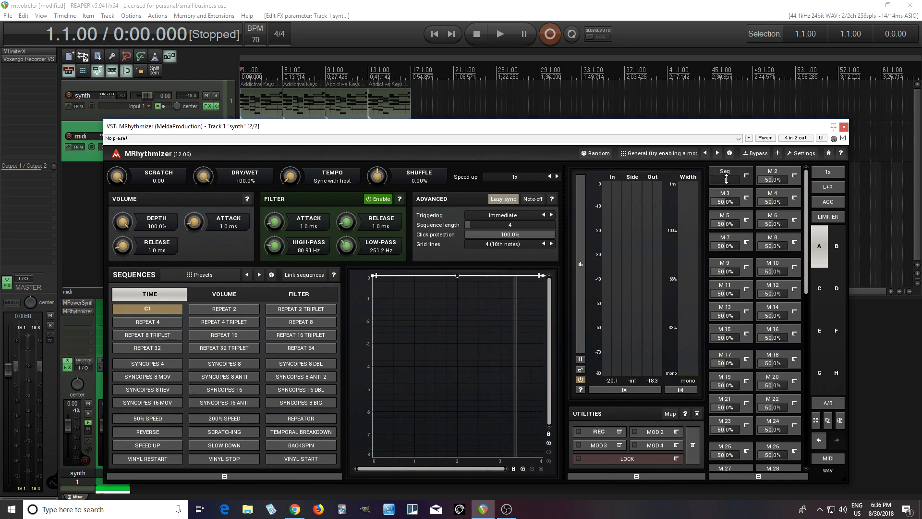
pyautogui.click(598, 431)
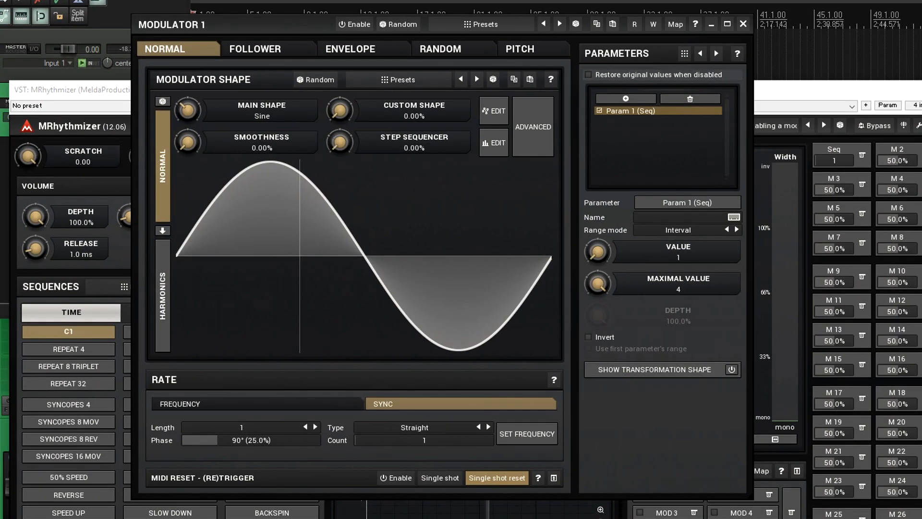
# Step: Set Modulator 1's step sequencer amount to 100% and reduce its number of steps to 4
pyautogui.moveTo(339, 142); pyautogui.dragTo(339, 96)
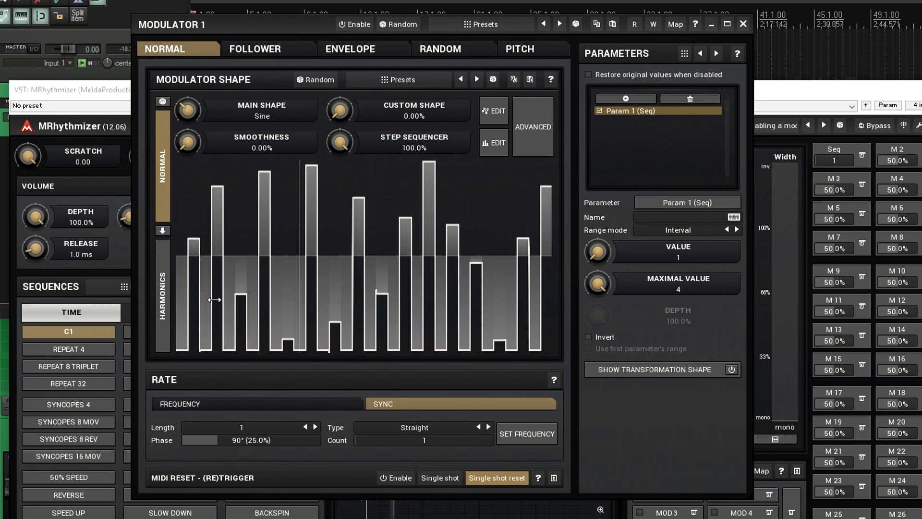
pyautogui.click(493, 150)
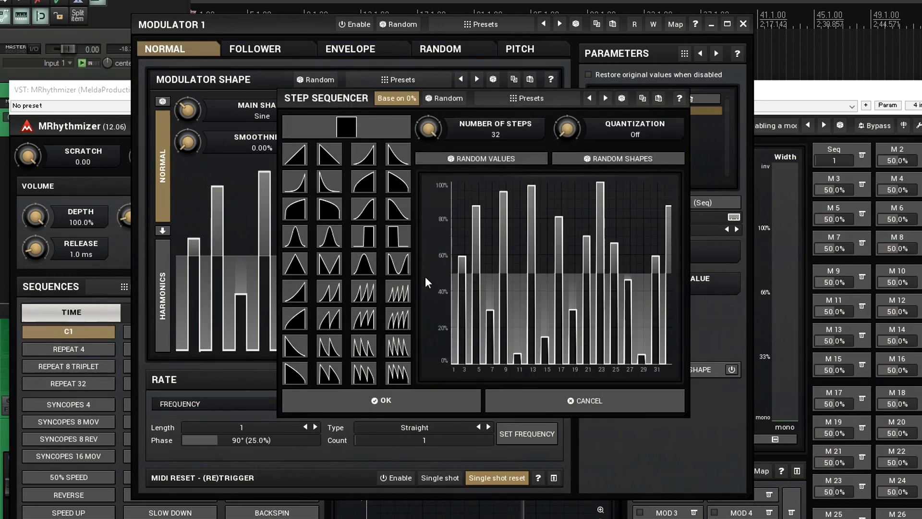
pyautogui.moveTo(428, 128); pyautogui.dragTo(428, 169)
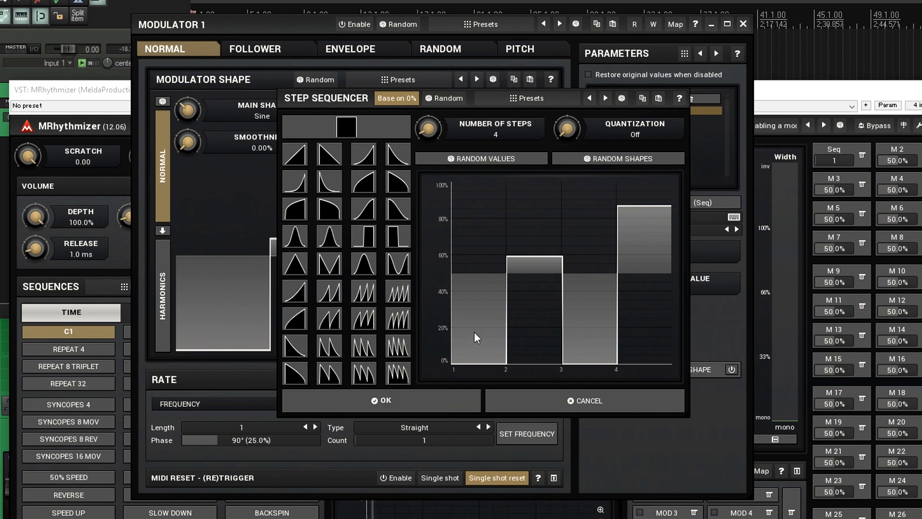
pyautogui.moveTo(307, 100); pyautogui.dragTo(330, 110)
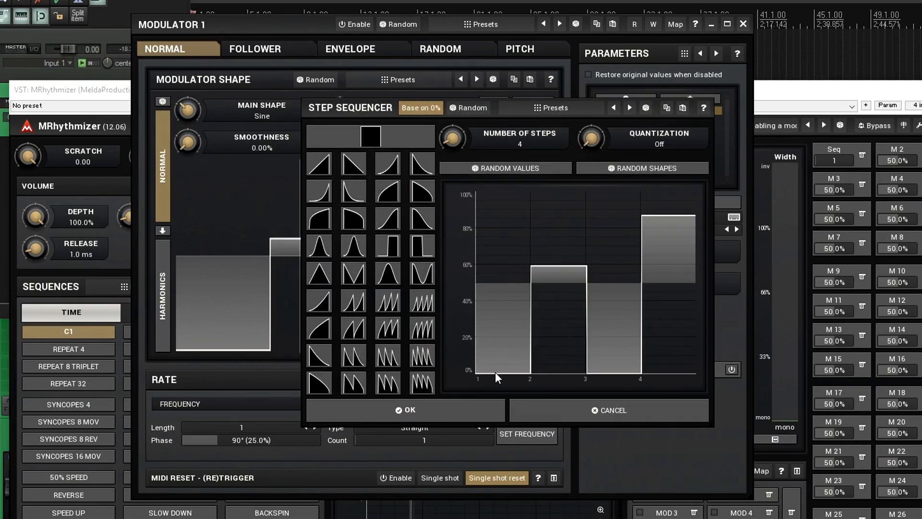
# Step: Set step 2 to about 50%, step 3 to 100% and step 4 to about 30%, and accept the step pattern
pyautogui.moveTo(543, 276); pyautogui.dragTo(548, 282)
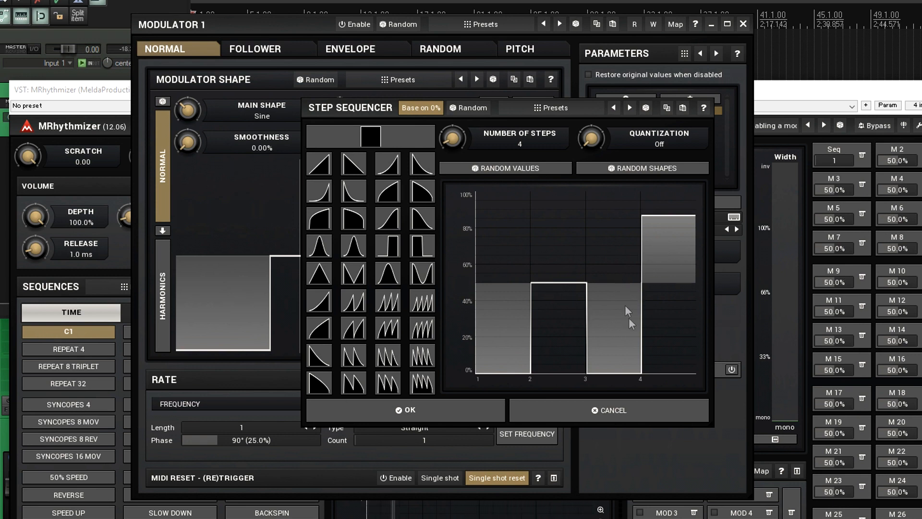
pyautogui.moveTo(625, 306); pyautogui.dragTo(622, 219)
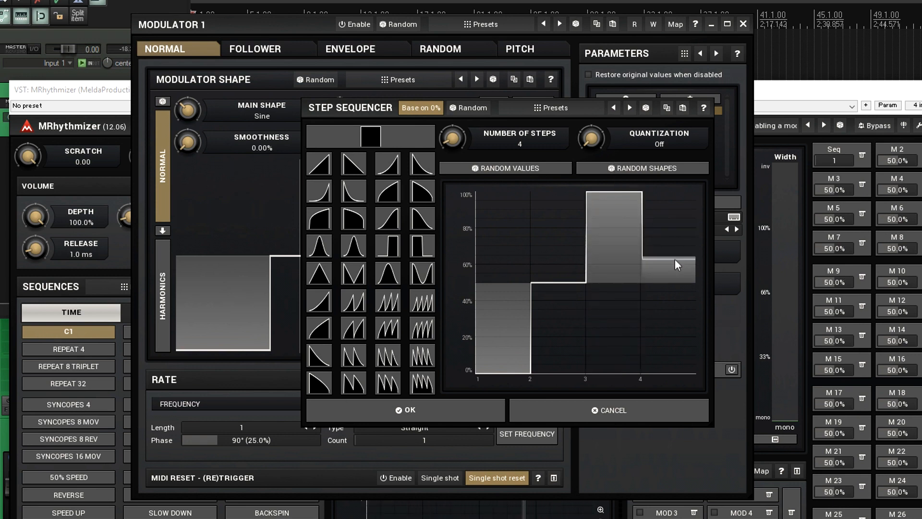
pyautogui.moveTo(676, 281); pyautogui.dragTo(679, 317)
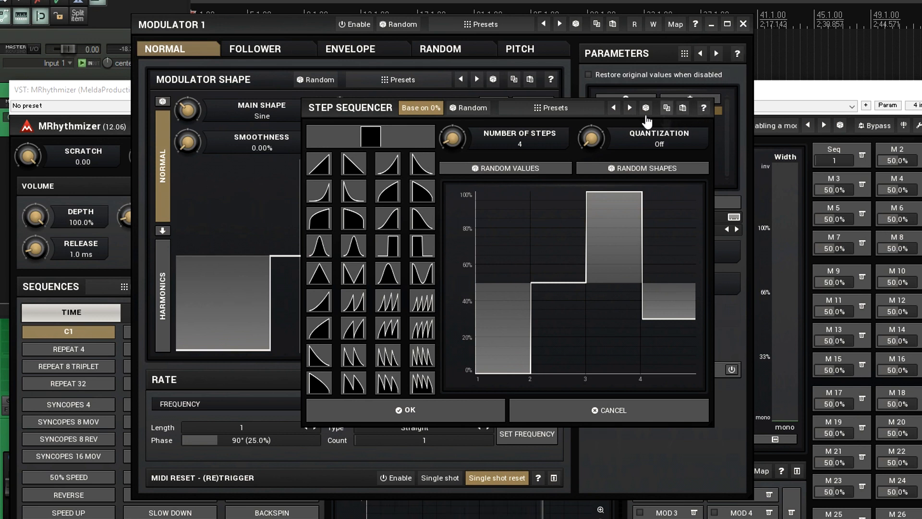
pyautogui.click(421, 406)
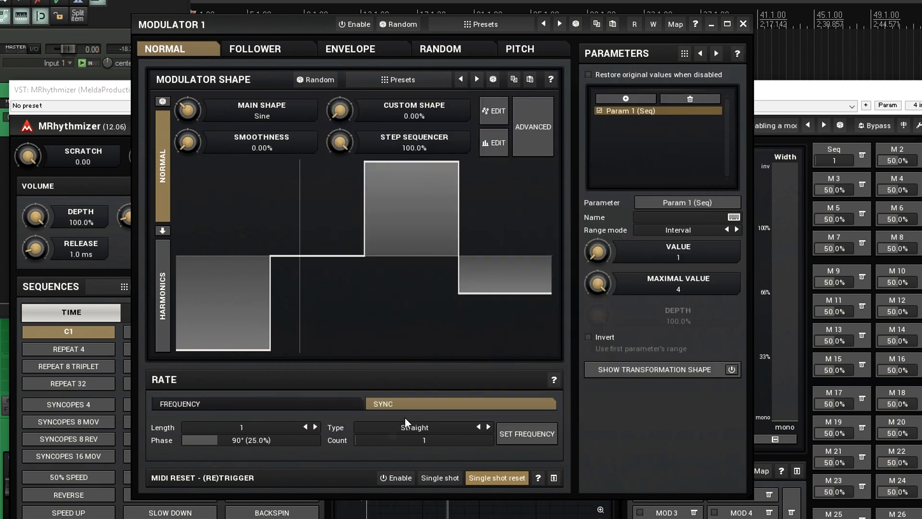
# Step: Set Modulator 1's synced rate length to 4 and close its settings
pyautogui.click(241, 428)
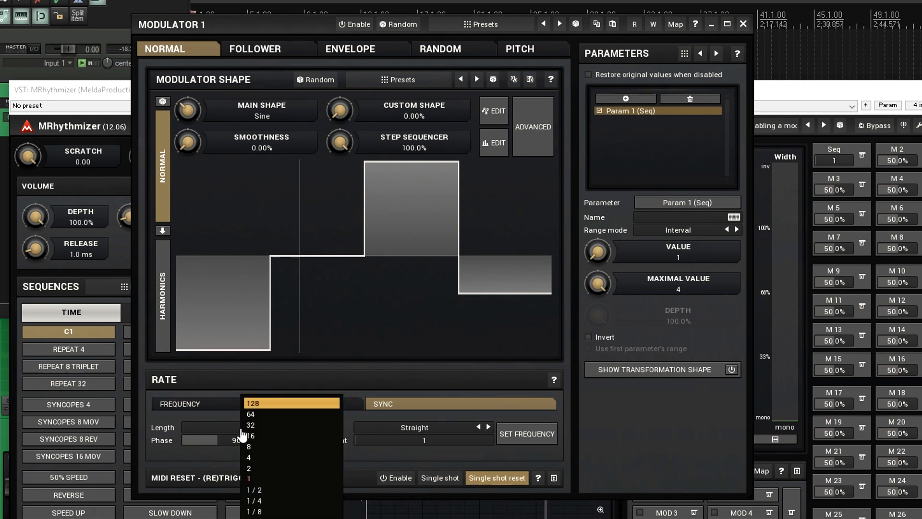
pyautogui.click(267, 456)
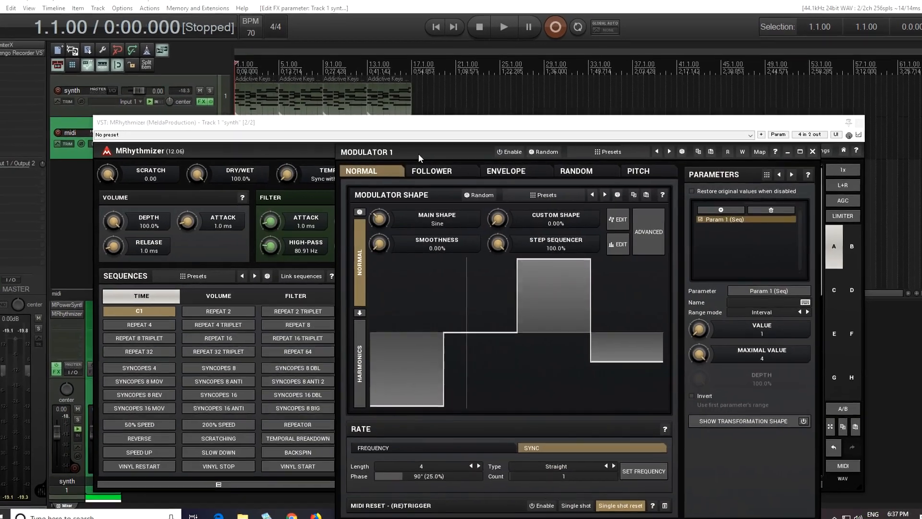
pyautogui.moveTo(418, 153); pyautogui.dragTo(404, 114)
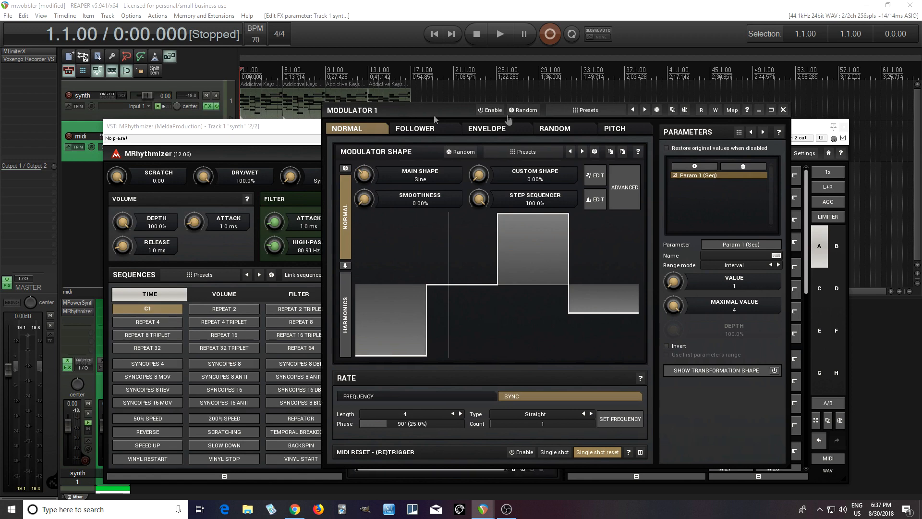
pyautogui.click(783, 110)
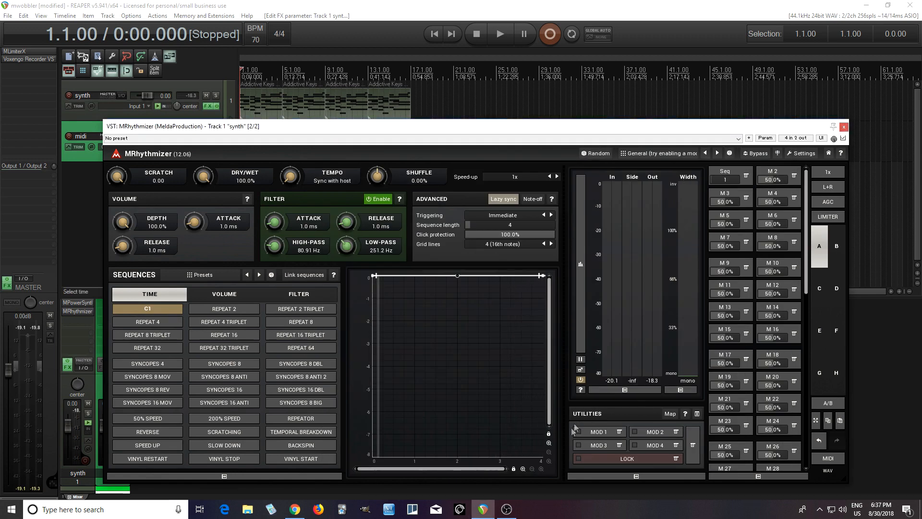
# Step: Enable Modulator 1 and watch the filter and volume sequences during playback, and stop
pyautogui.click(579, 431)
pyautogui.click(499, 33)
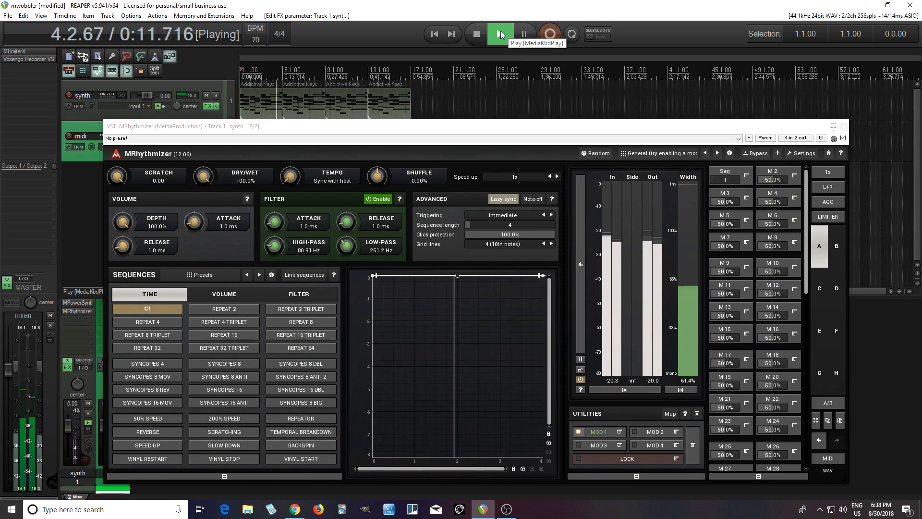
pyautogui.click(295, 296)
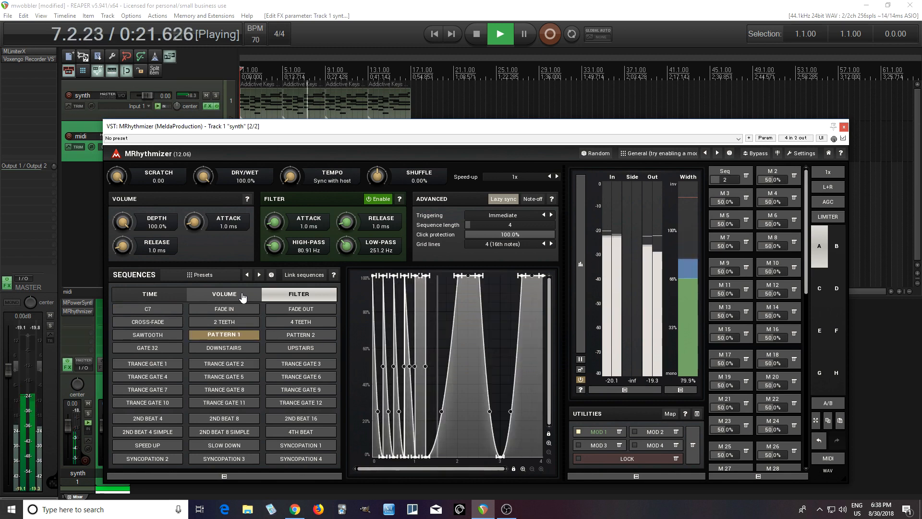
pyautogui.click(243, 297)
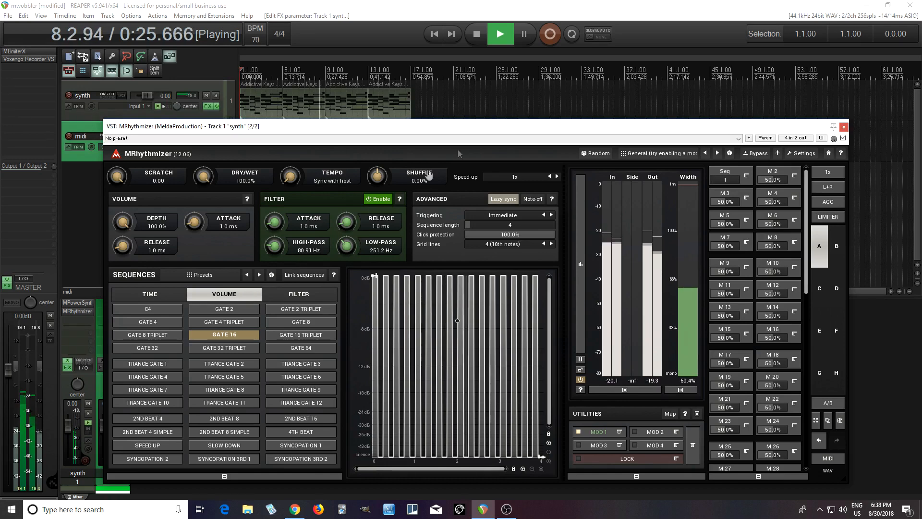
pyautogui.click(483, 36)
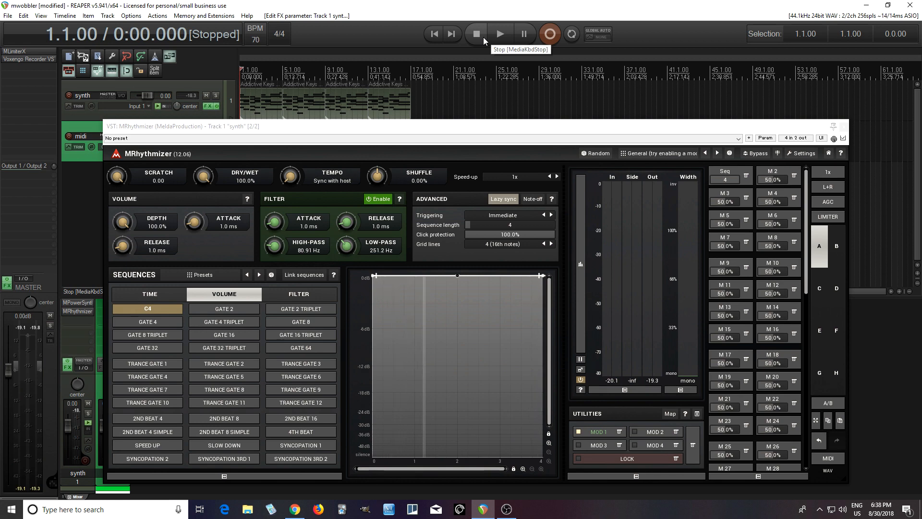
# Step: Set Modulator 1's sync phase to 0° and length to 1, and audition the result
pyautogui.click(599, 431)
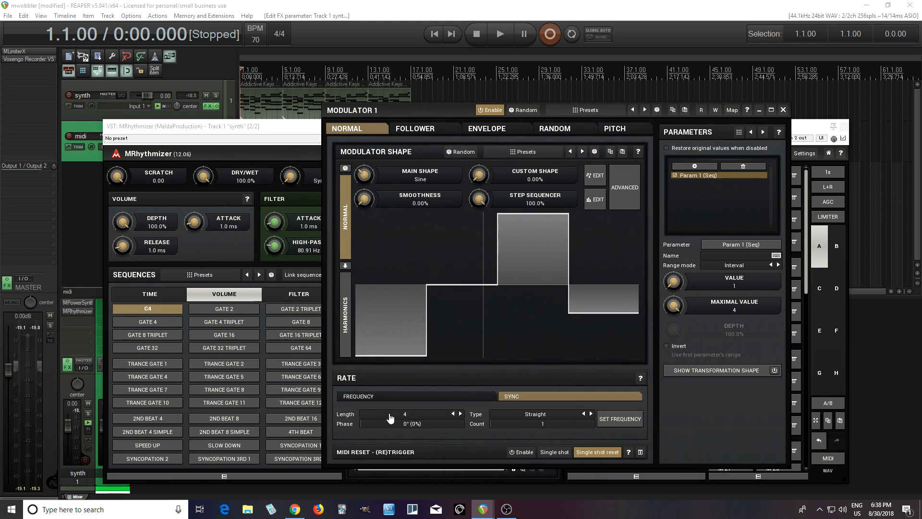
pyautogui.click(415, 415)
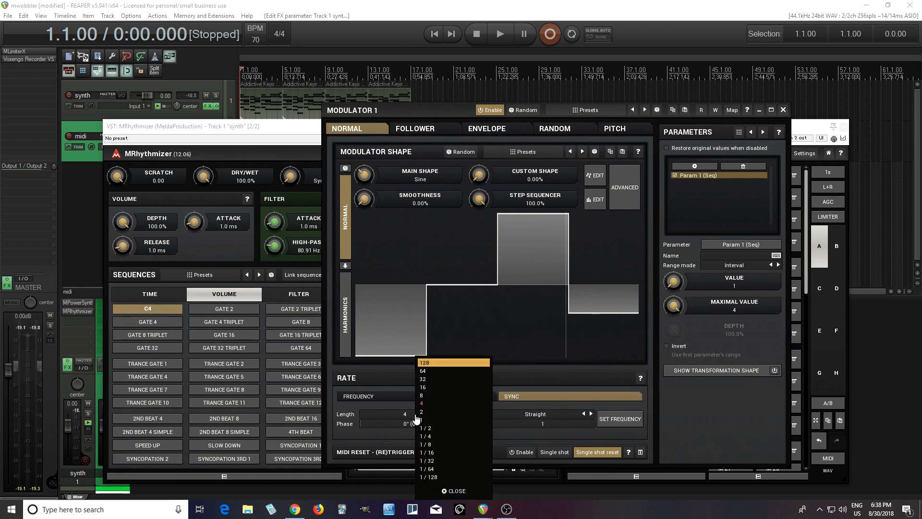
pyautogui.click(426, 420)
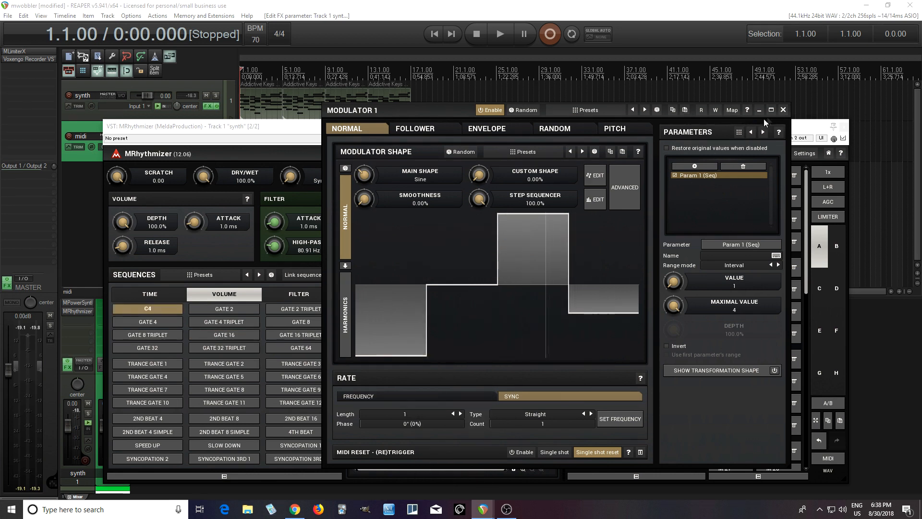
pyautogui.click(782, 114)
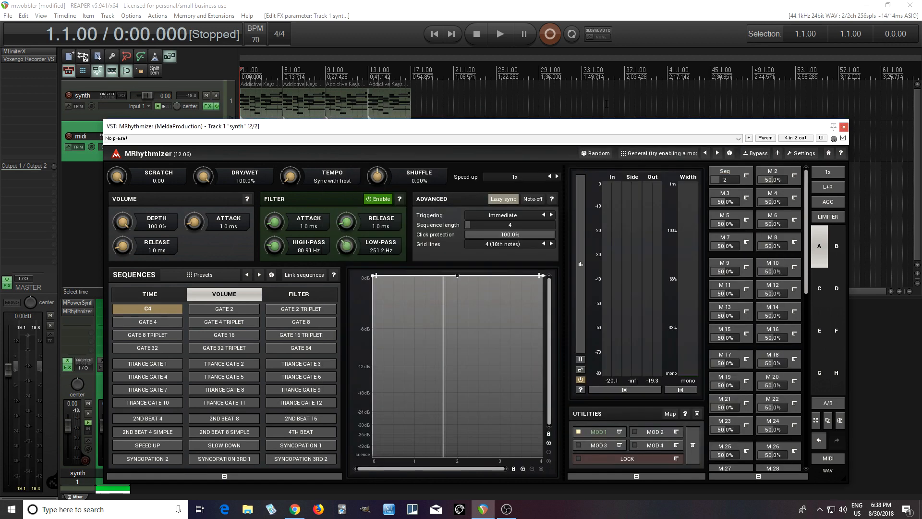
pyautogui.click(502, 37)
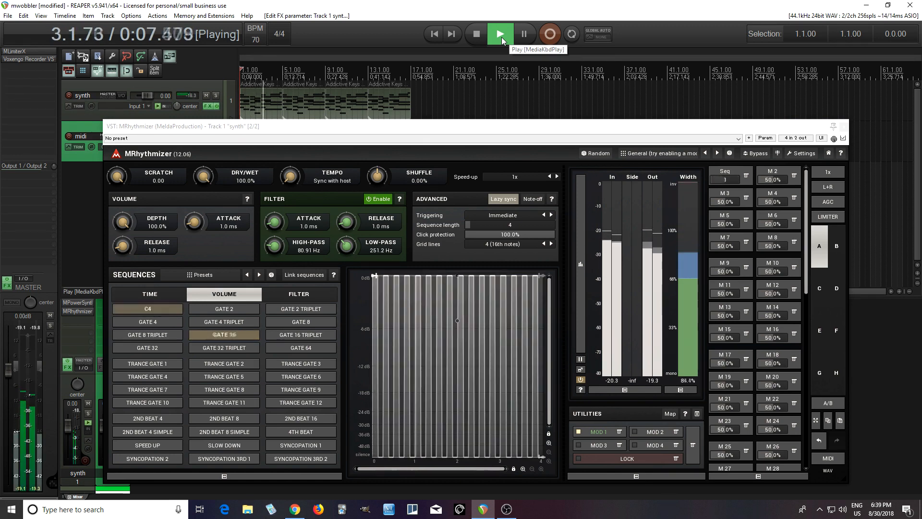
pyautogui.click(476, 34)
# Step: Set Modulator 1's sync length to 2 and move its window aside to uncover the Seq multiparameter
pyautogui.click(603, 431)
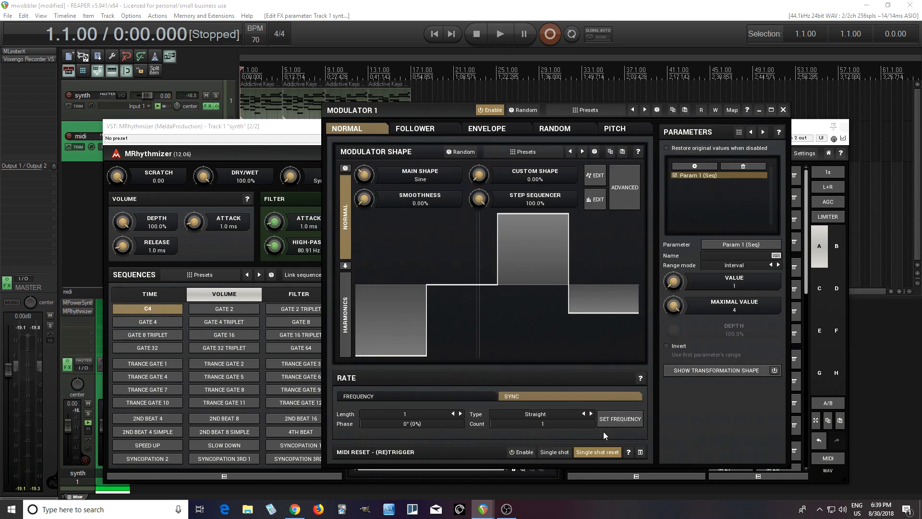
pyautogui.click(460, 414)
pyautogui.click(453, 414)
pyautogui.moveTo(424, 122); pyautogui.dragTo(343, 126)
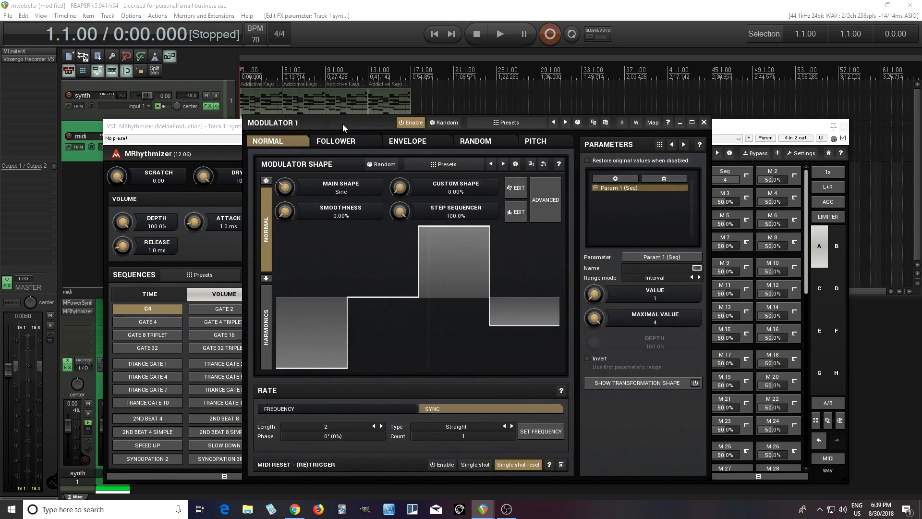
# Step: Close Modulator 1's settings, play the project to audition the automatic Seq bank switching, and stop playback
pyautogui.click(704, 122)
pyautogui.click(498, 40)
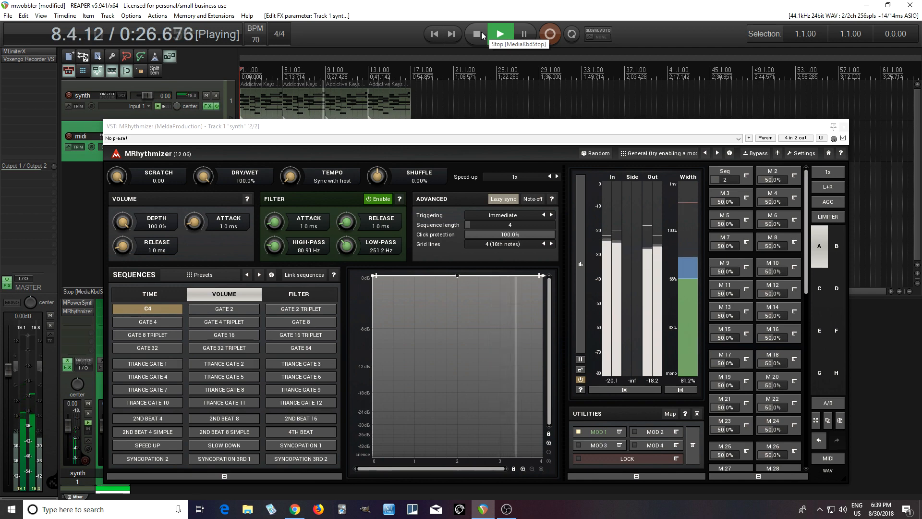
pyautogui.click(481, 31)
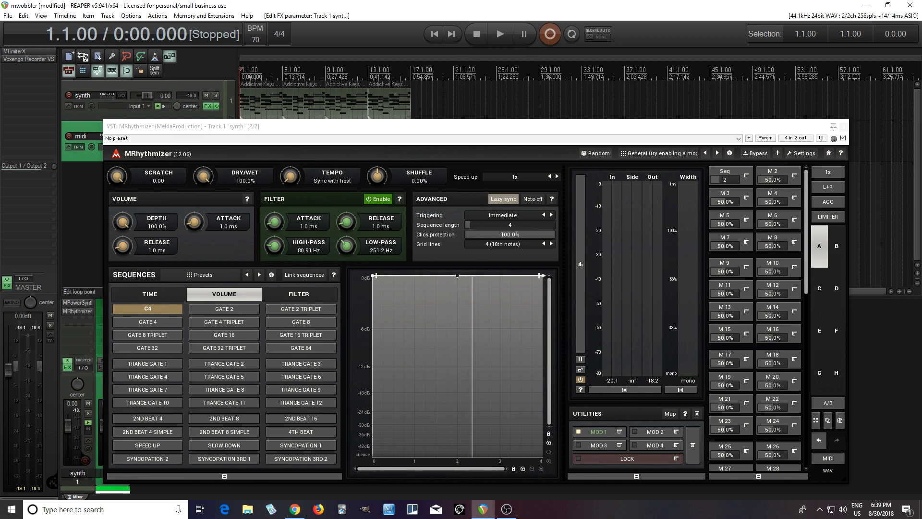
# Step: Reposition the MRhythmizer window, review Modulator 1's step-sequencer shape and sync rate, and close the modulator settings
pyautogui.moveTo(430, 134); pyautogui.dragTo(421, 101)
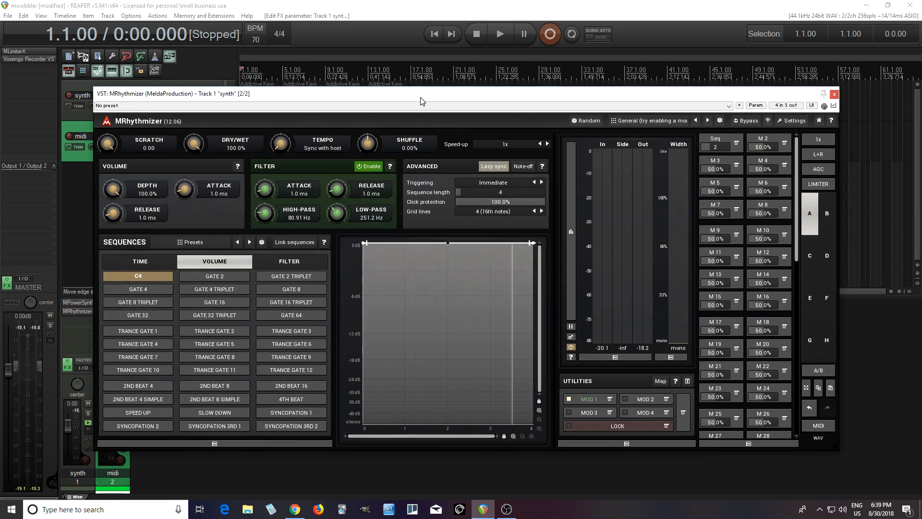
pyautogui.click(591, 401)
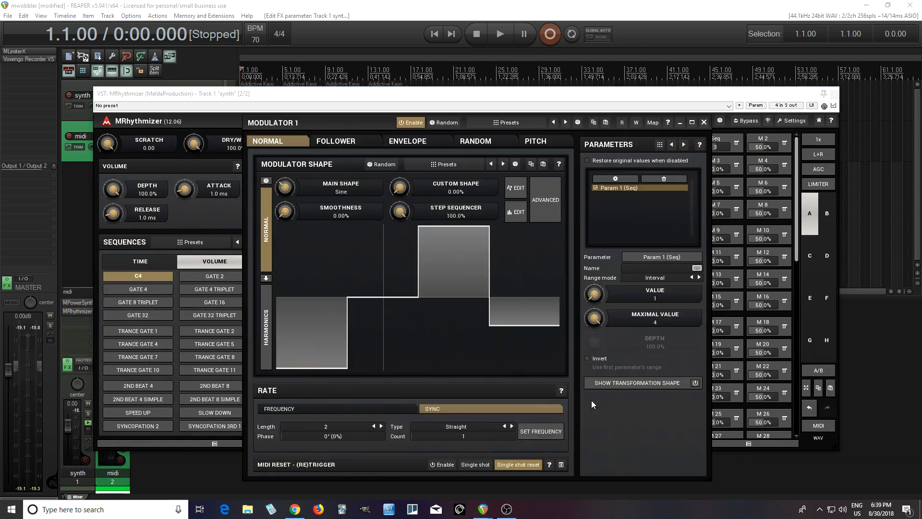
pyautogui.click(515, 212)
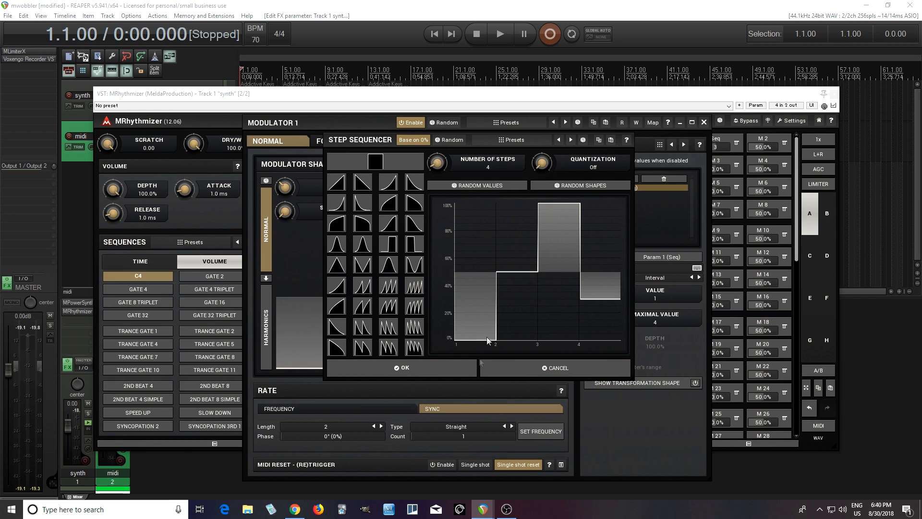
pyautogui.click(441, 370)
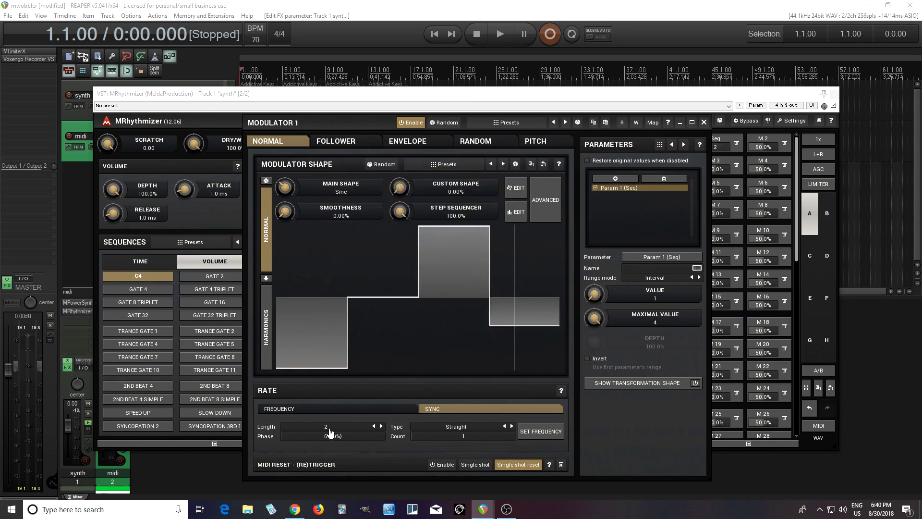
pyautogui.click(704, 122)
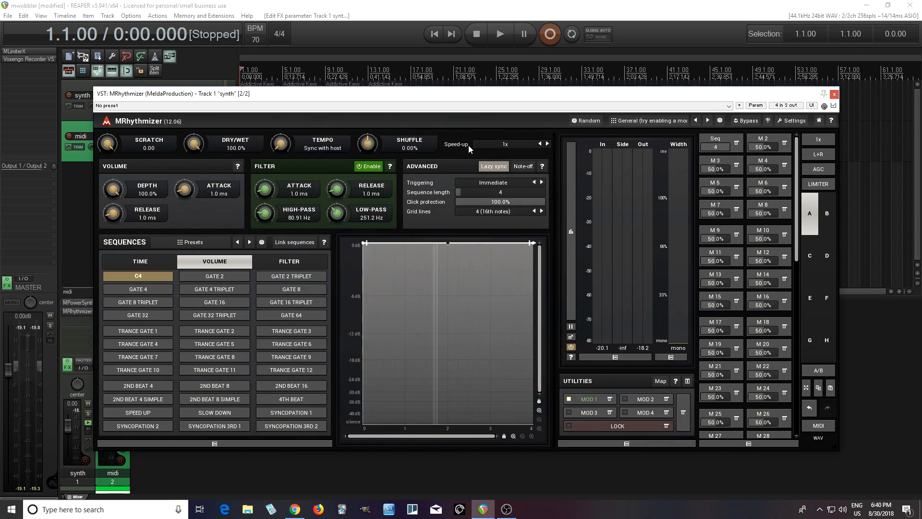
# Step: Select the Gate 16 sequence for the volume
pyautogui.click(214, 301)
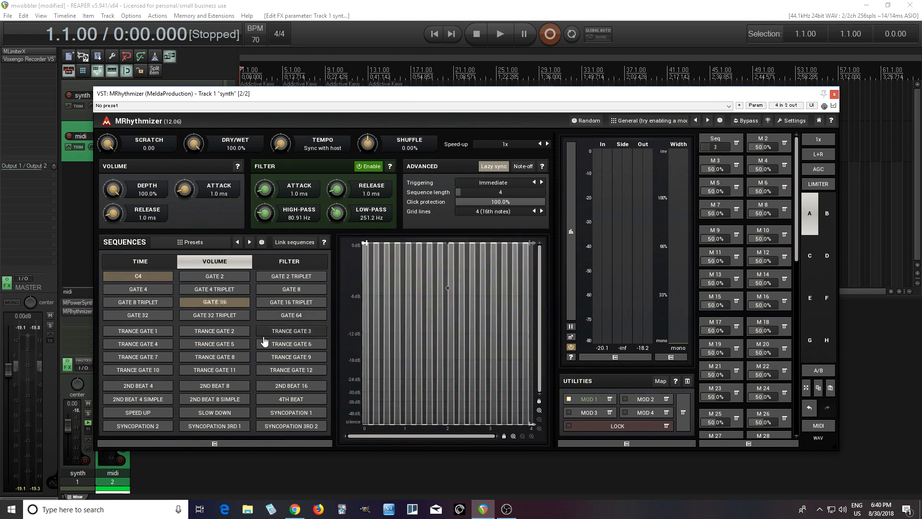